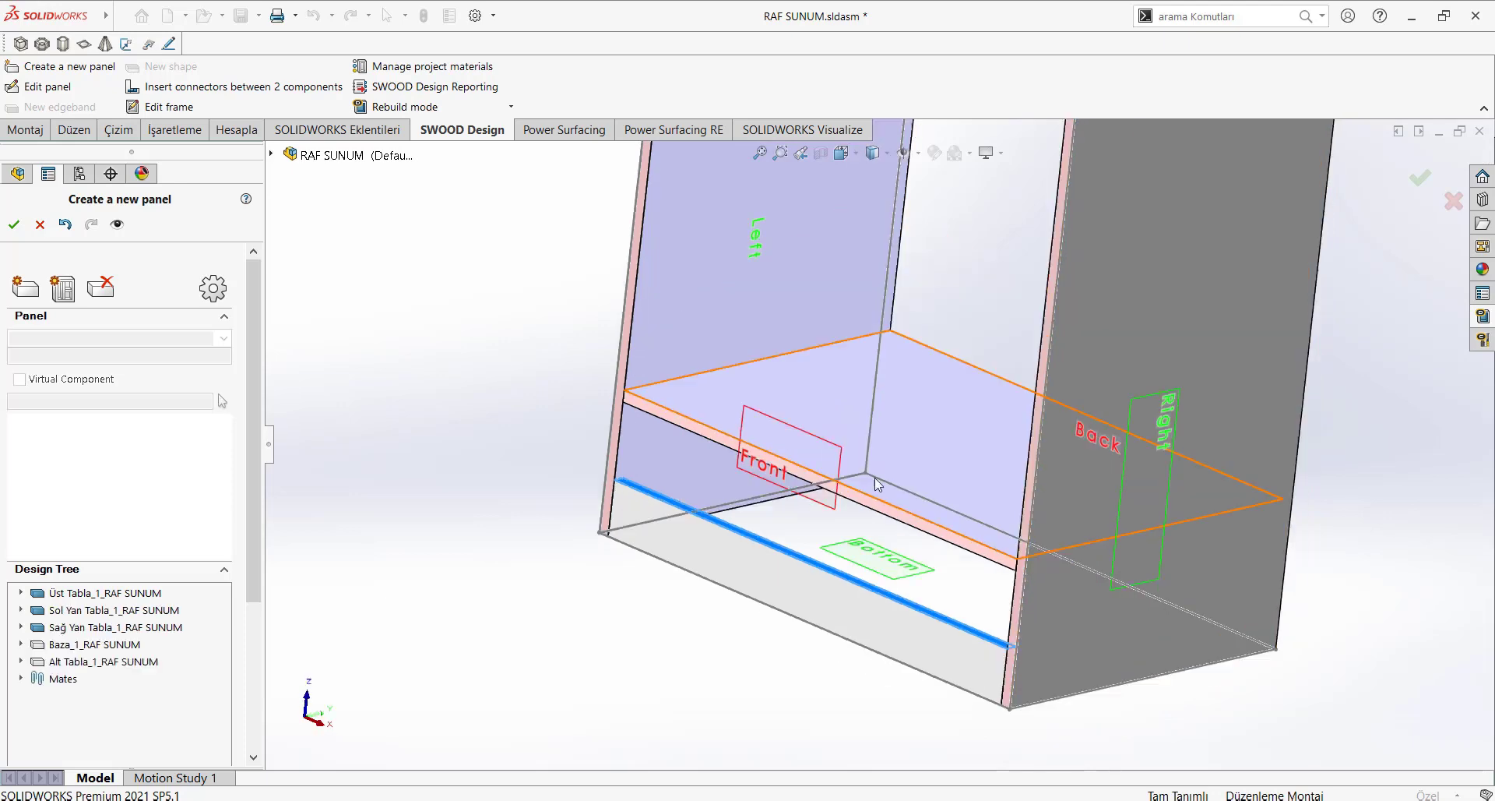
# Step: Add the Dikme divider between the two lowest loose shelves and place the Samet Kapak doors on the cabinet front
pyautogui.click(877, 477)
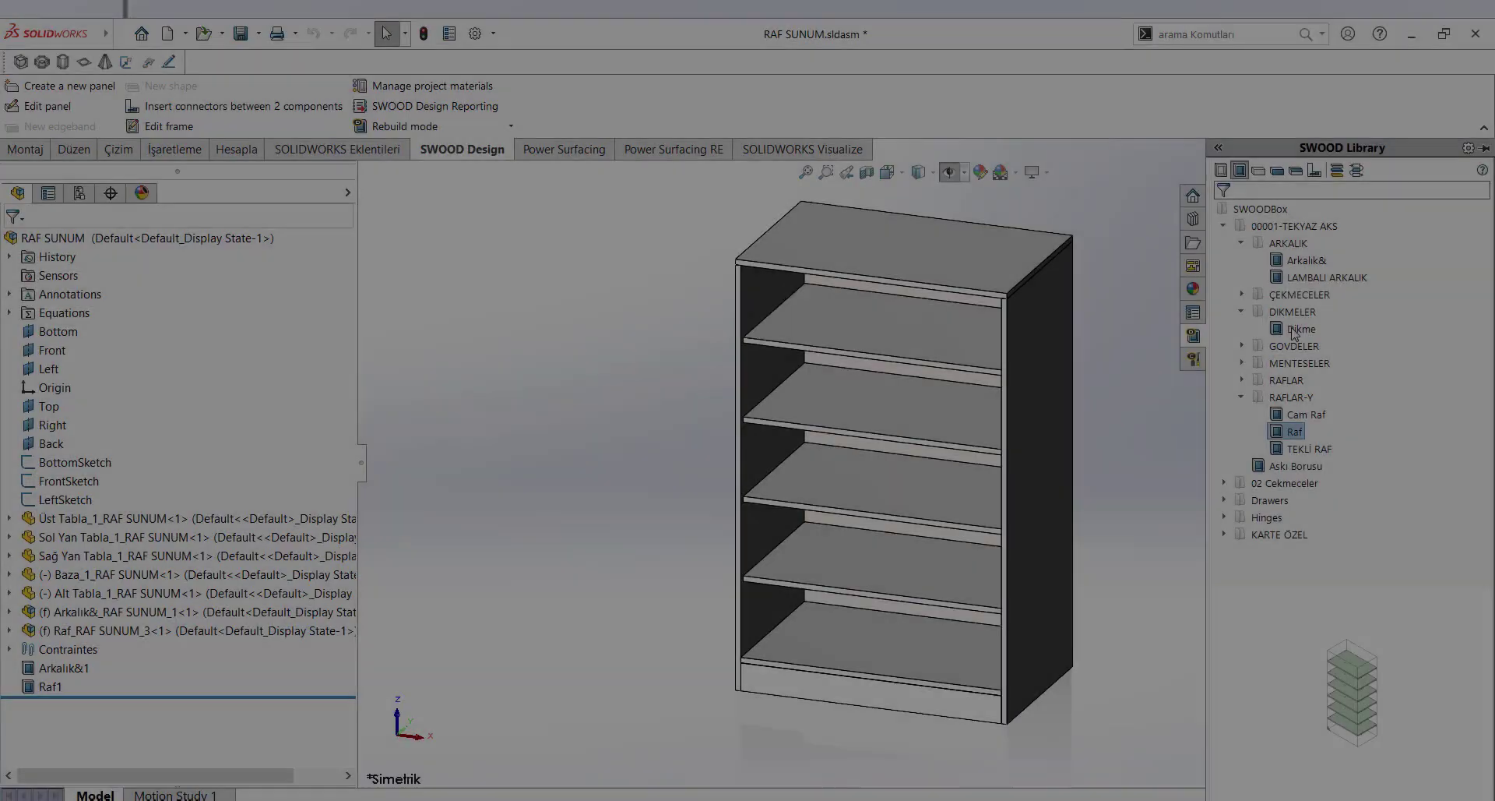
pyautogui.moveTo(1288, 327); pyautogui.dragTo(881, 563)
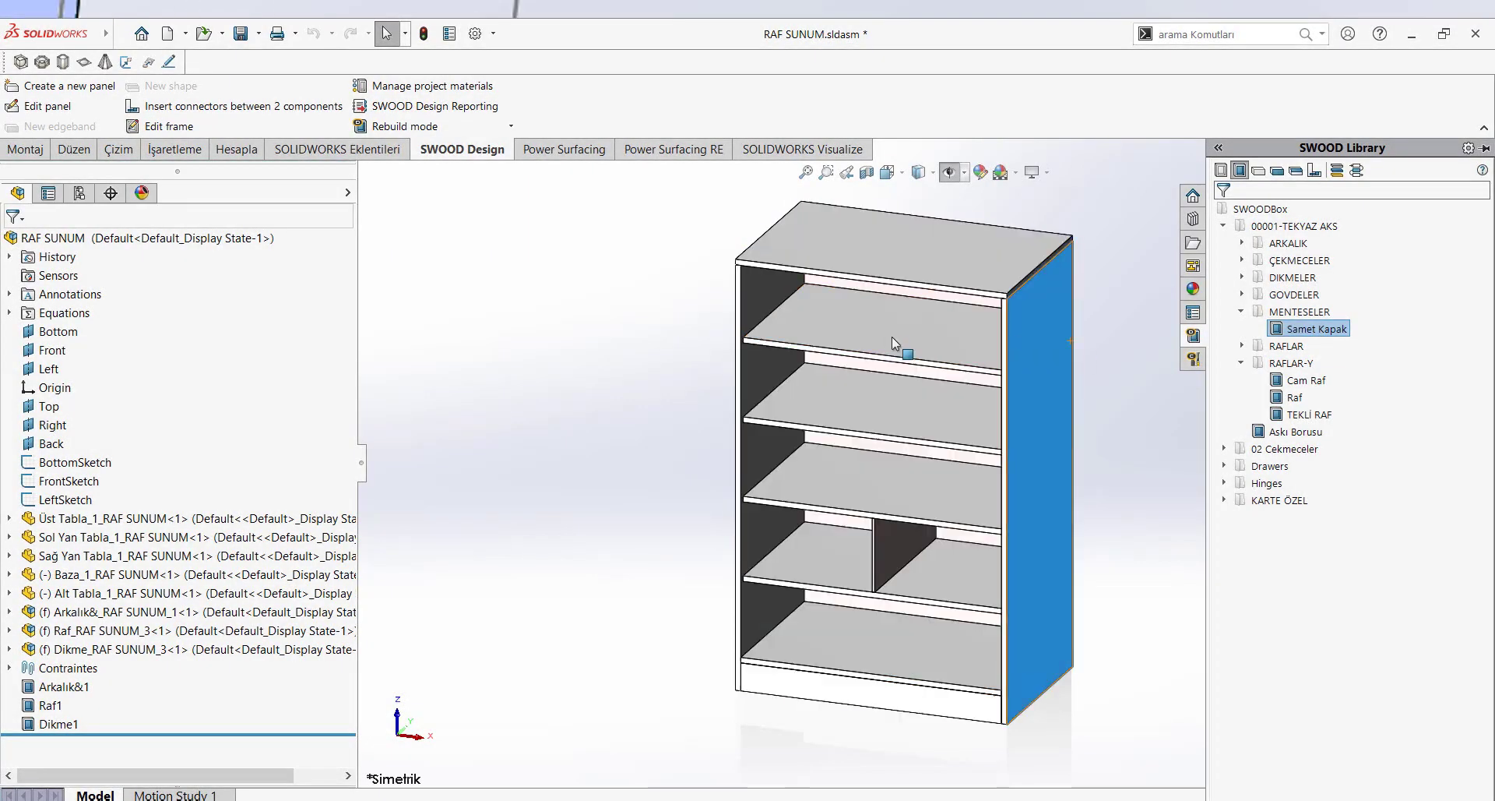
pyautogui.moveTo(891, 337); pyautogui.dragTo(891, 337)
pyautogui.press('Return')
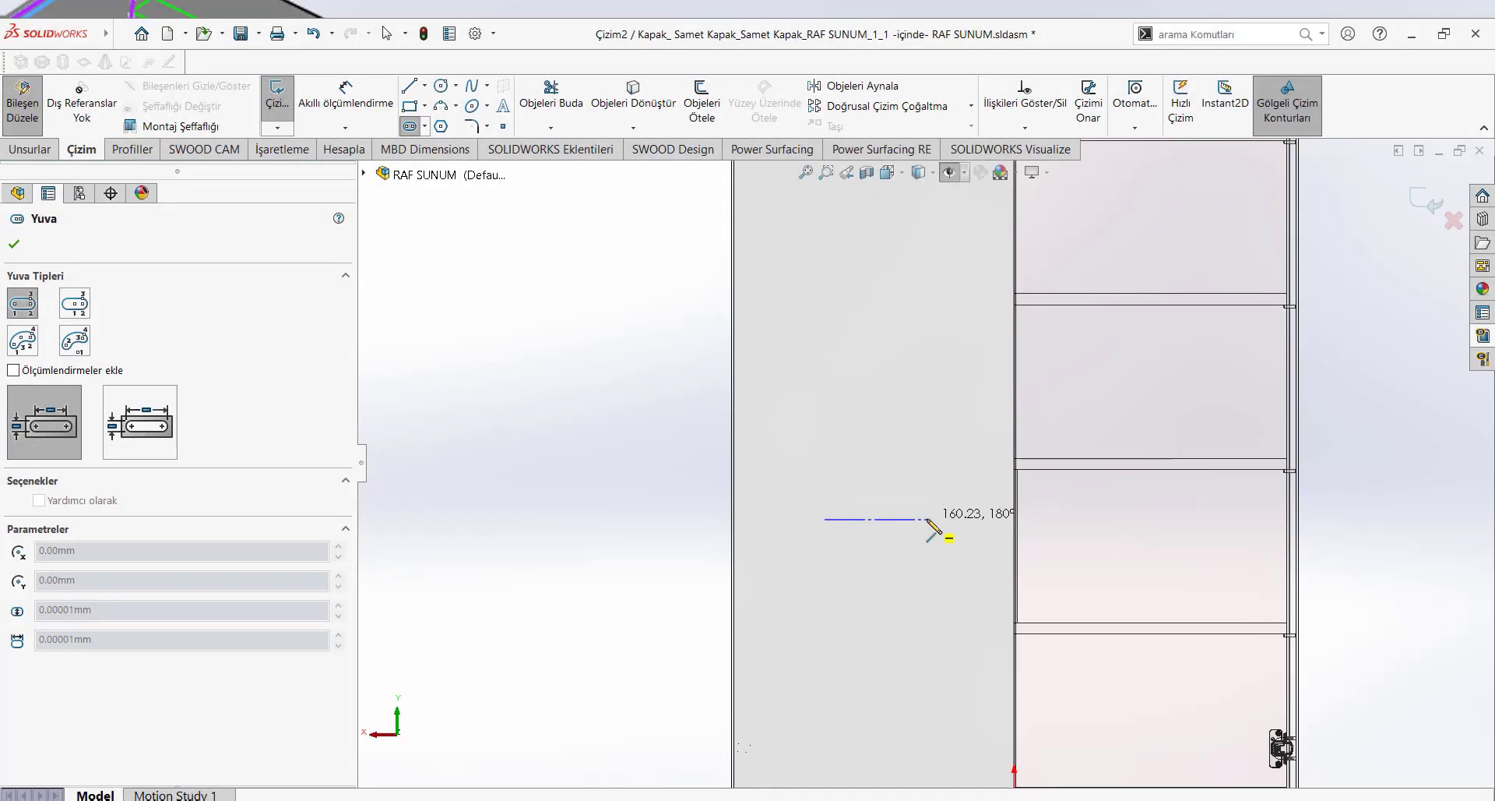
# Step: Sketch two horizontal straight slots, one above the other, on the left door's lower half, each about 160 mm between centres
pyautogui.click(933, 516)
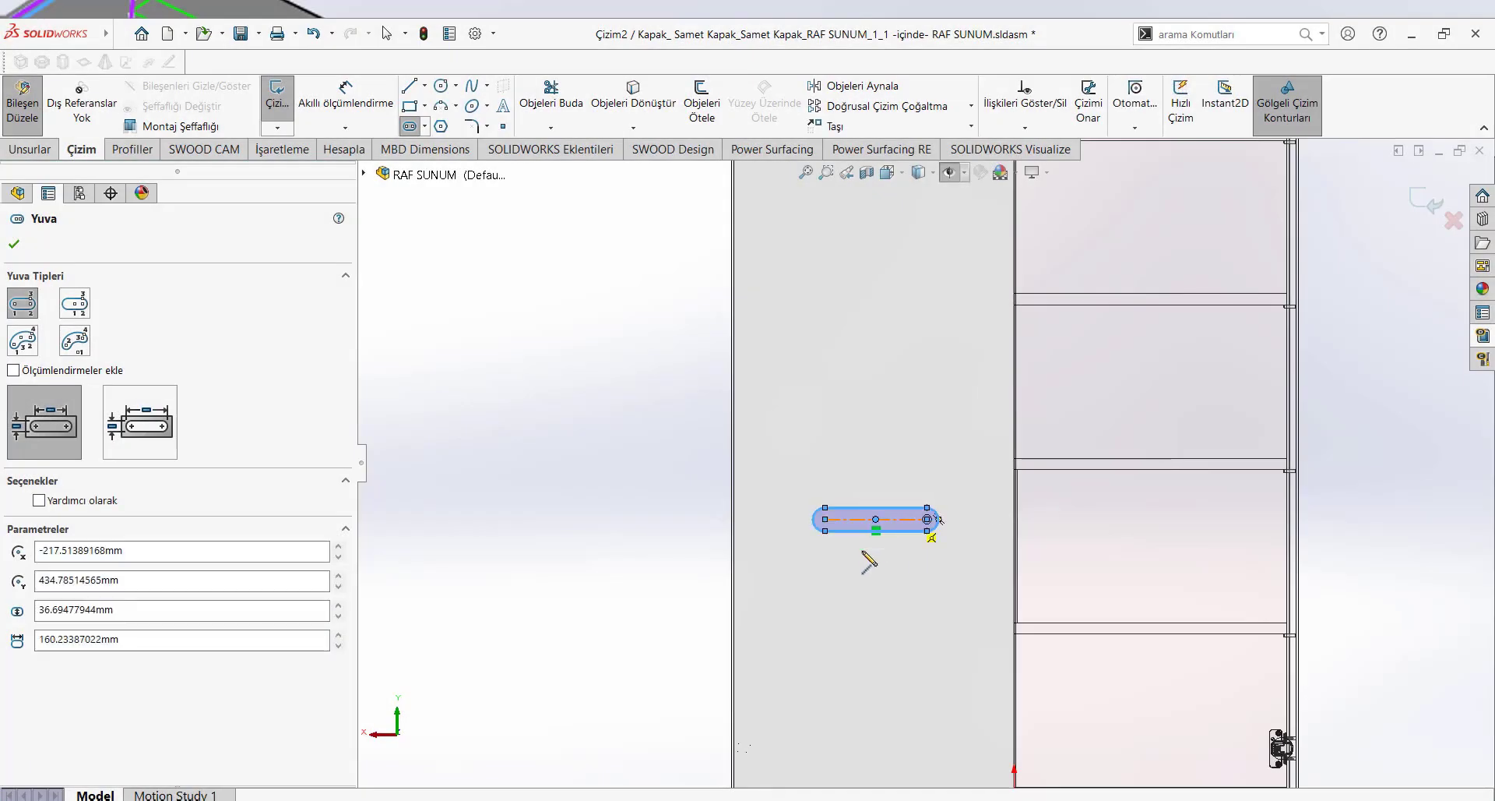
pyautogui.click(927, 578)
pyautogui.click(826, 578)
pyautogui.click(933, 588)
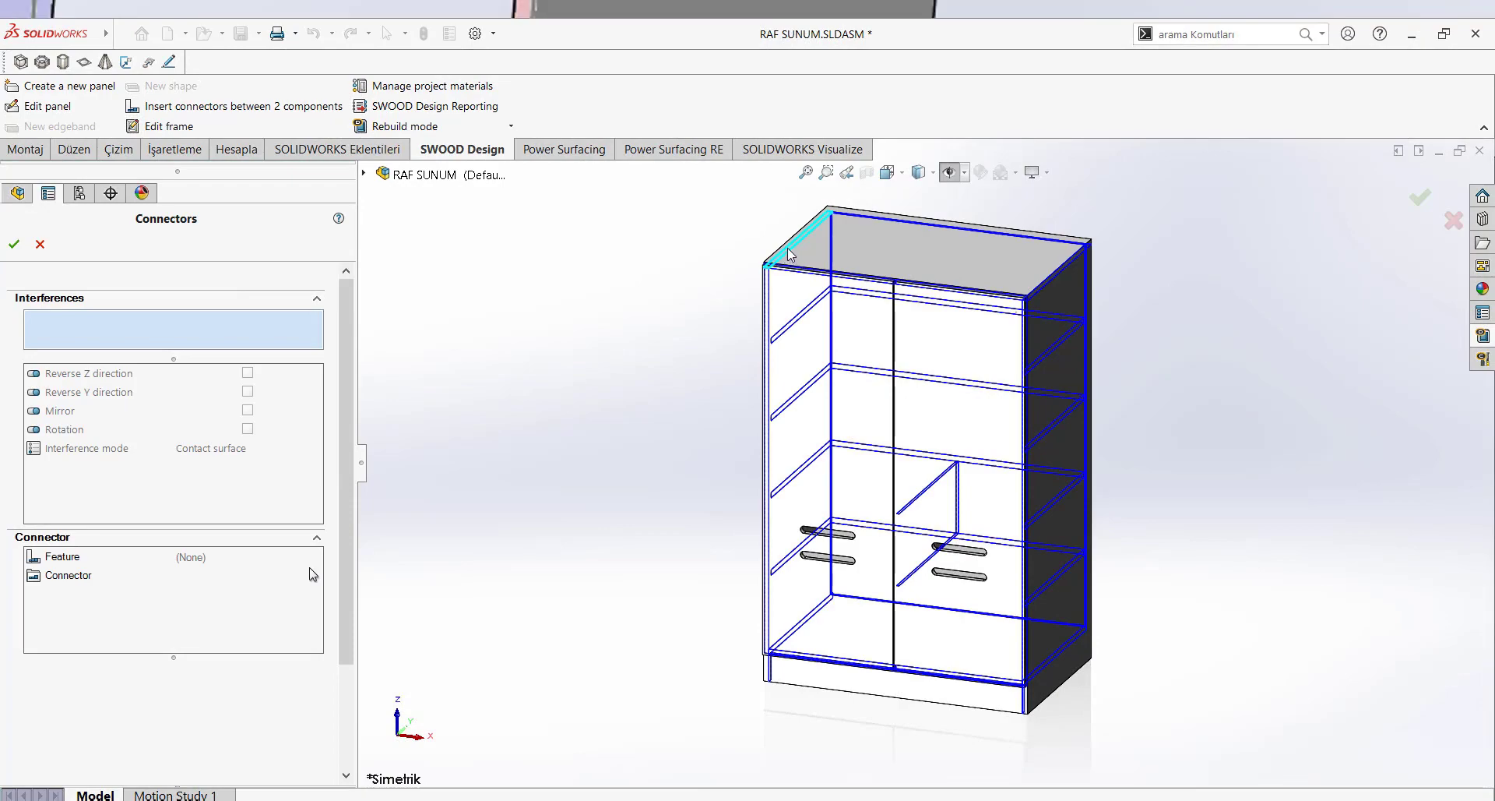
# Step: Add Minifix Kavela Serbest connectors where the left side panel meets the top and bottom panels
pyautogui.click(788, 256)
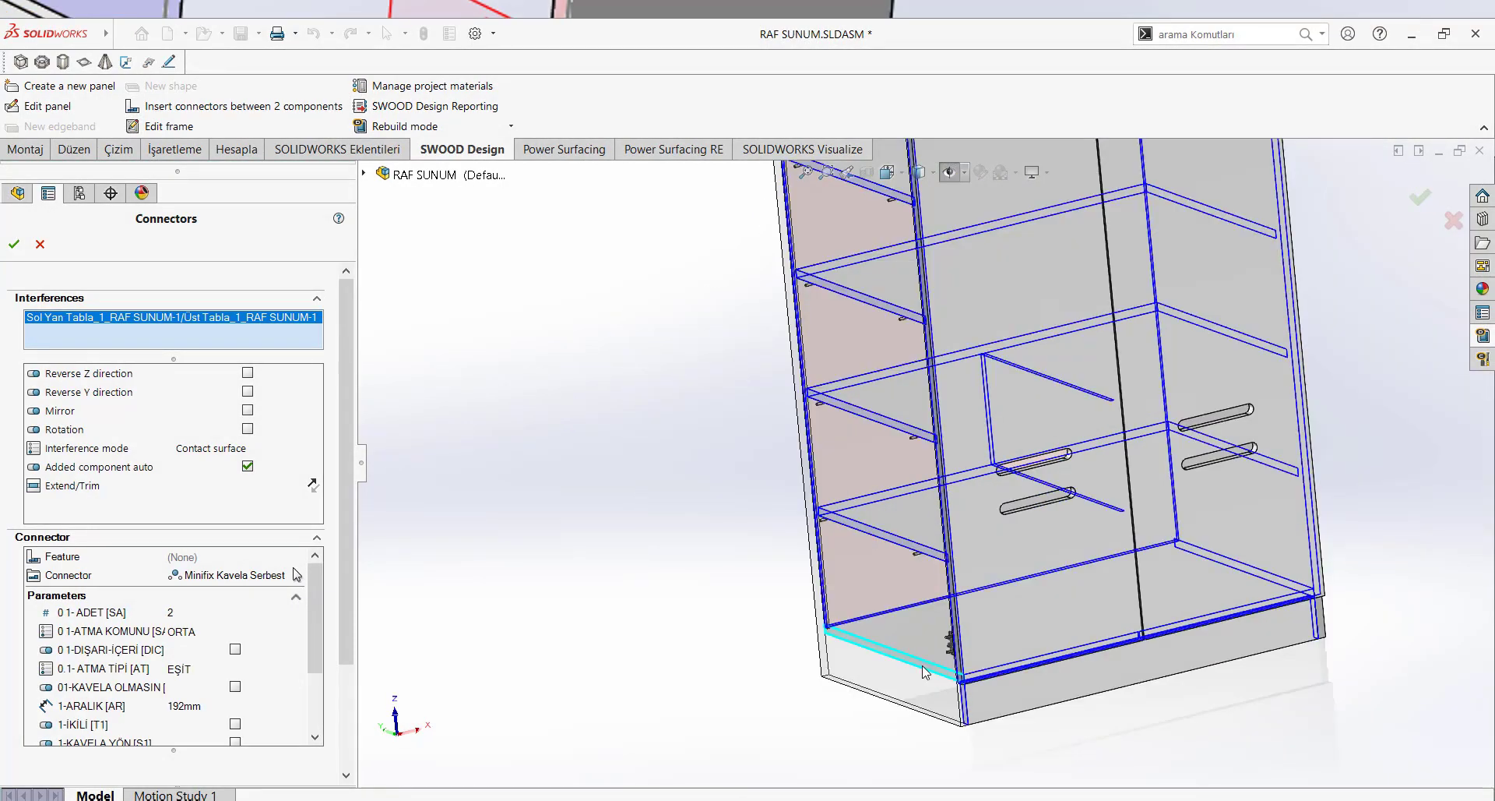
pyautogui.click(926, 672)
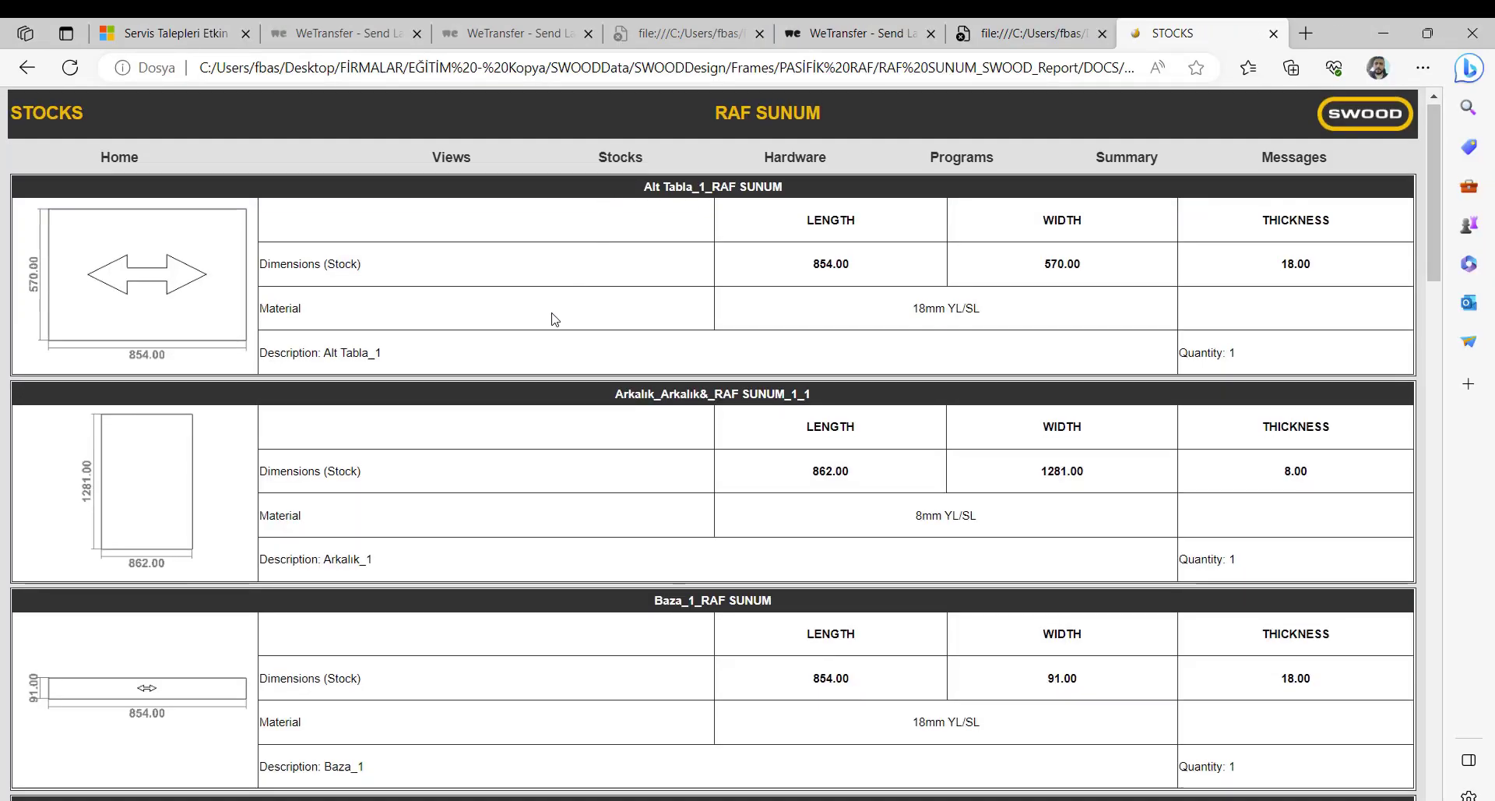
# Step: Review the RAF SUNUM report in the browser: the stock list, a door's drawing, the hardware and the summary
pyautogui.scroll(-4, 554, 322)
pyautogui.scroll(-15, 554, 321)
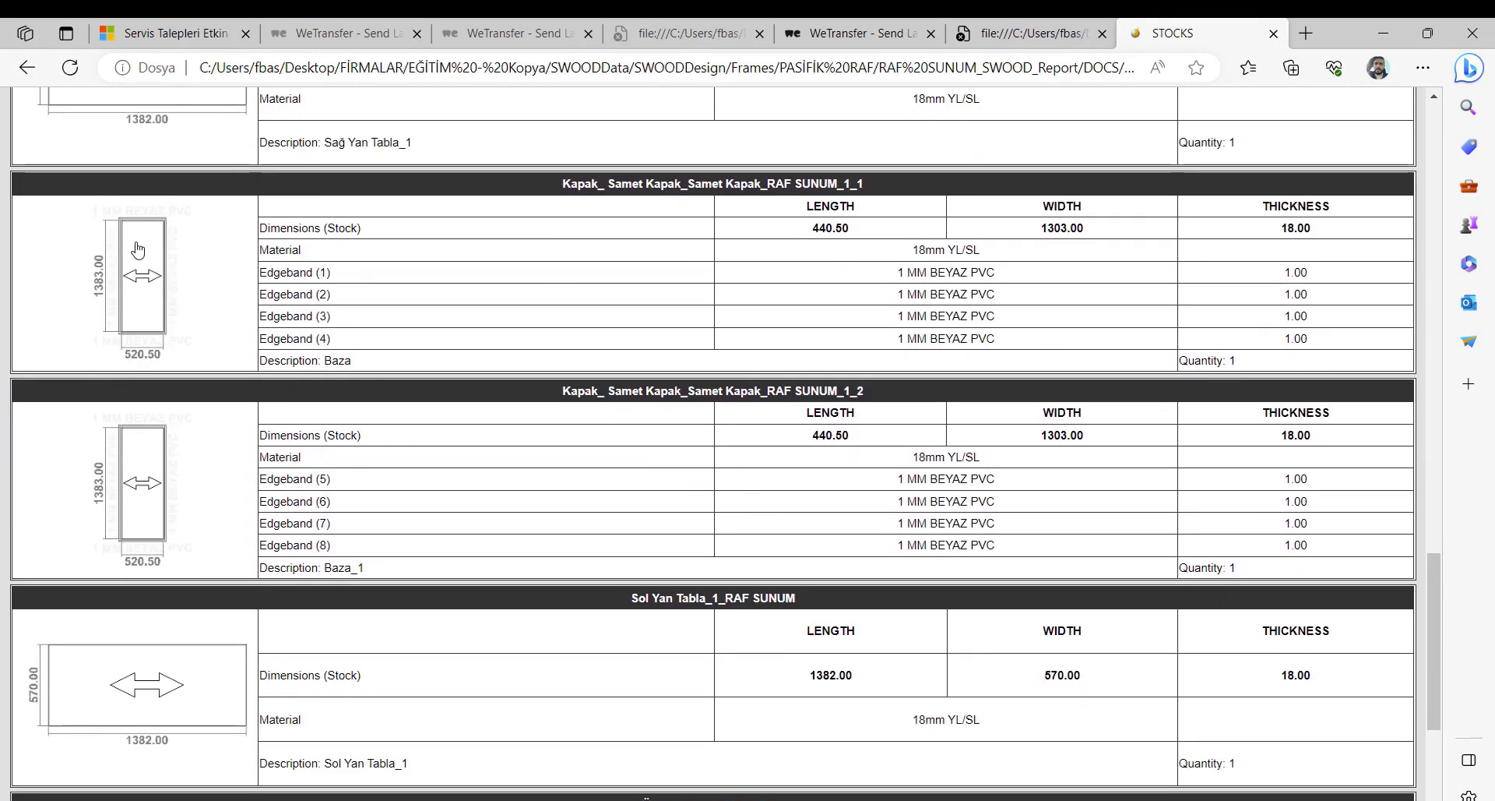
pyautogui.click(138, 250)
pyautogui.click(627, 163)
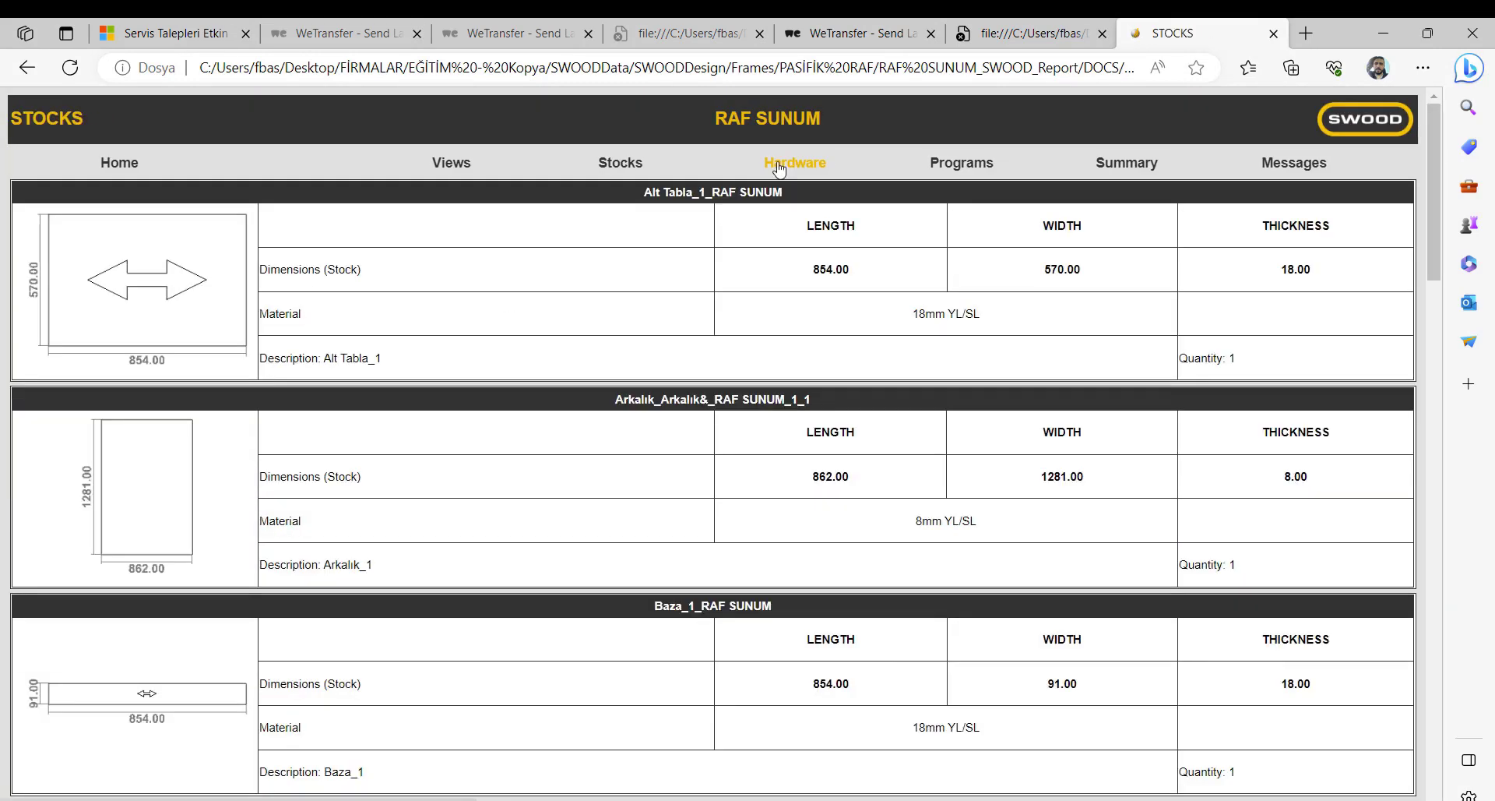
pyautogui.click(779, 169)
pyautogui.click(1139, 164)
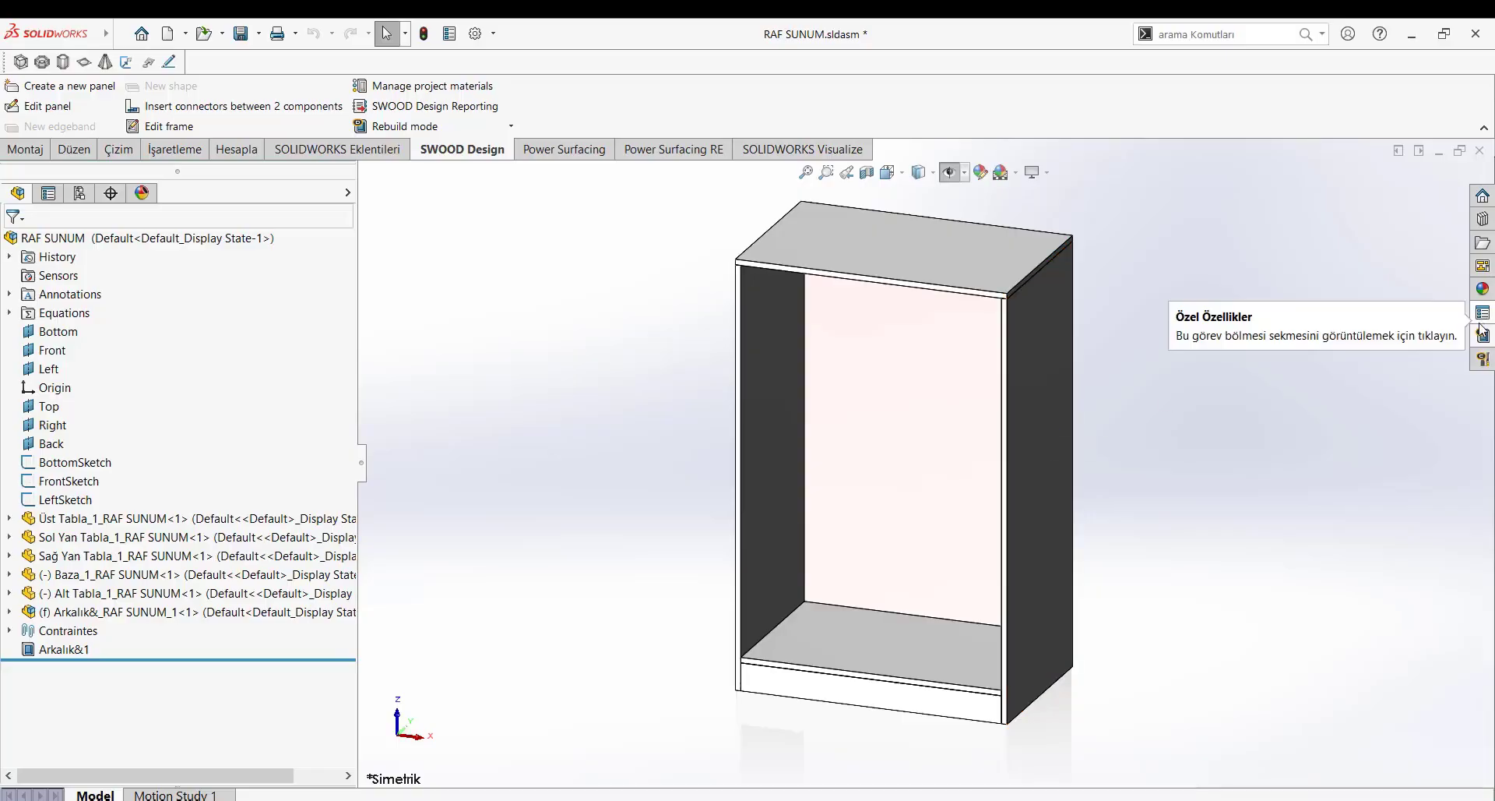
# Step: Insert the Raf box from the SWOOD library into the cabinet with 4 shelves and Eşit Aralık spacing
pyautogui.click(1482, 337)
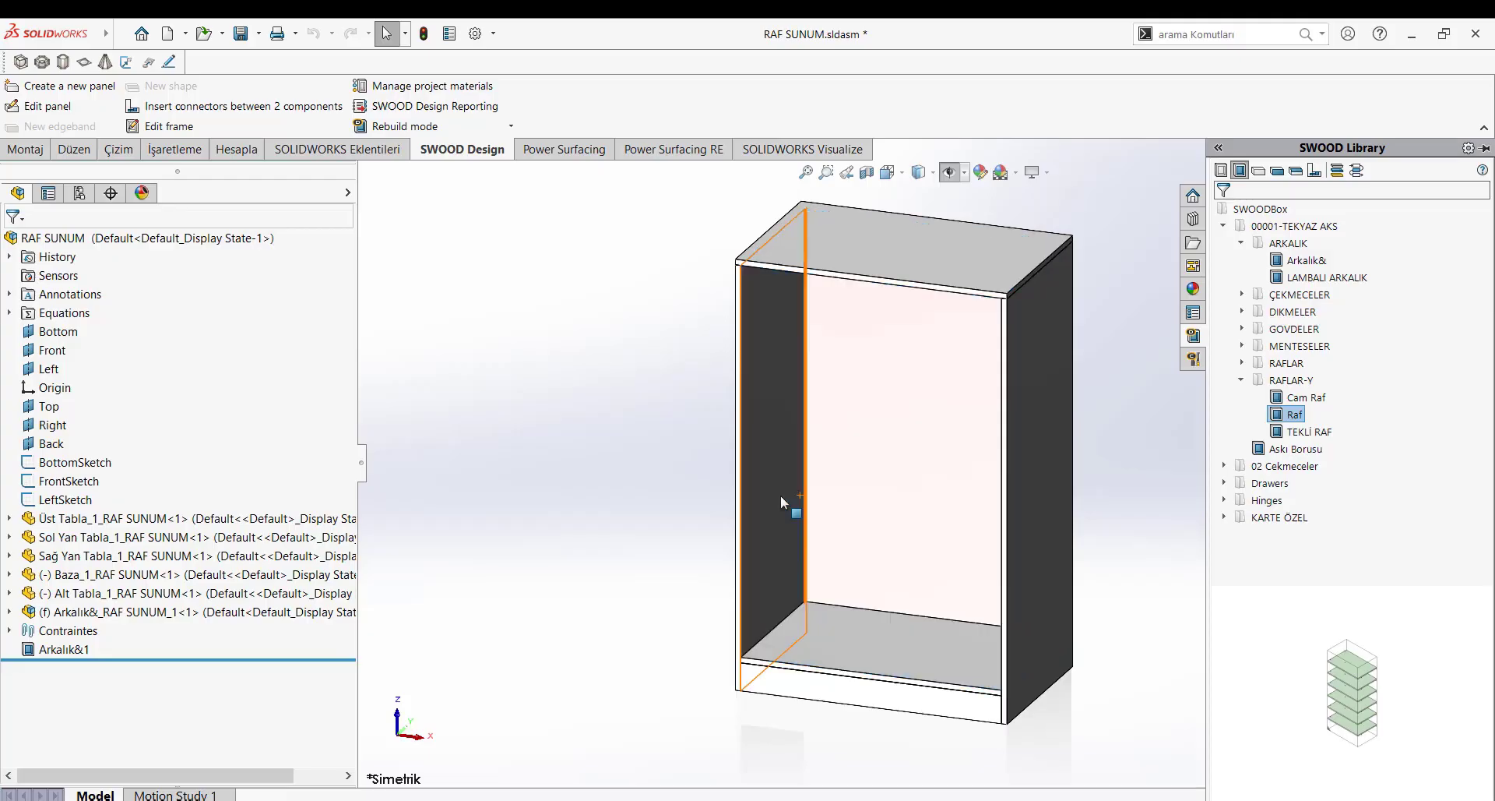
pyautogui.click(780, 494)
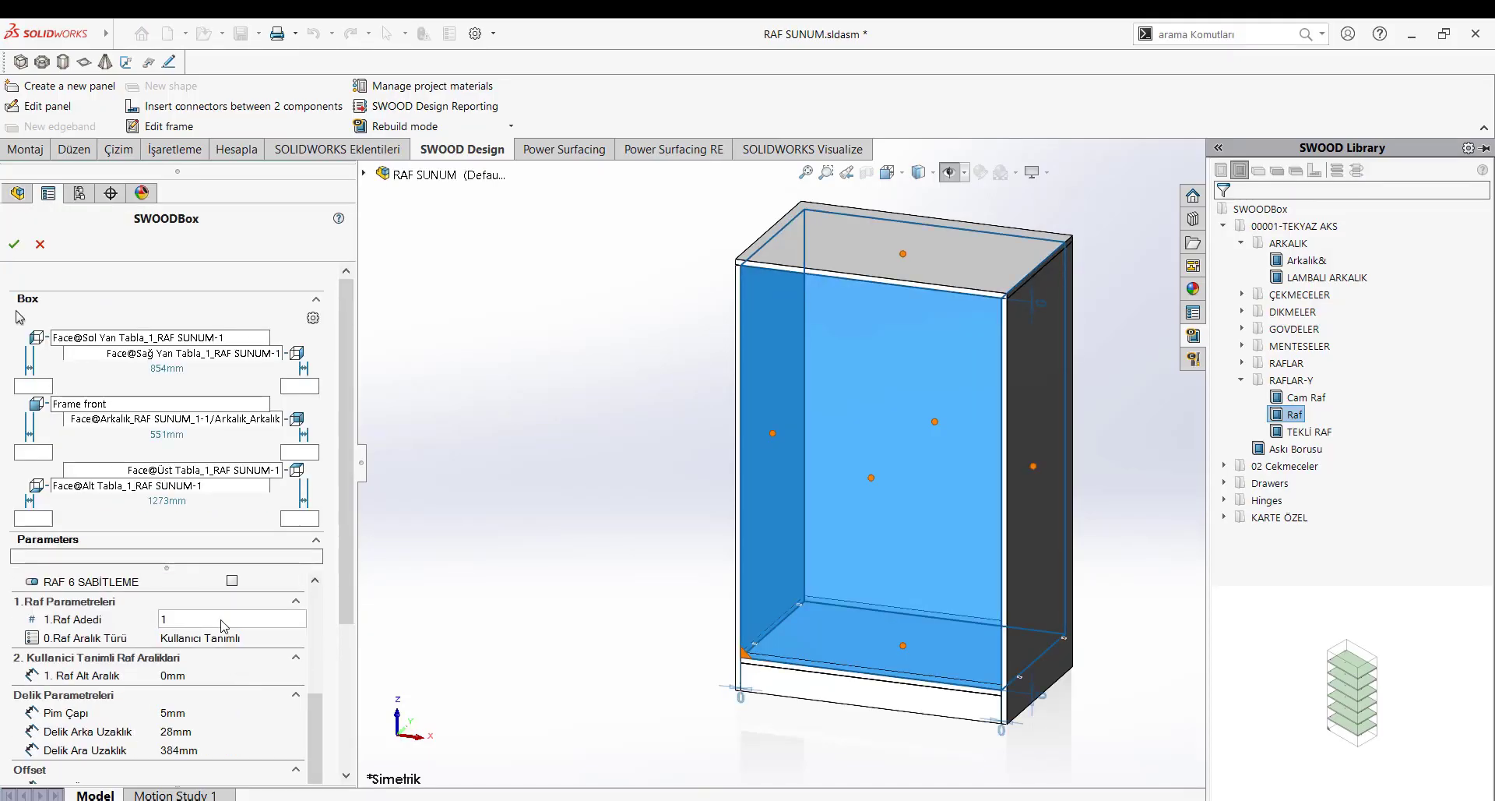
pyautogui.click(224, 625)
pyautogui.click(210, 659)
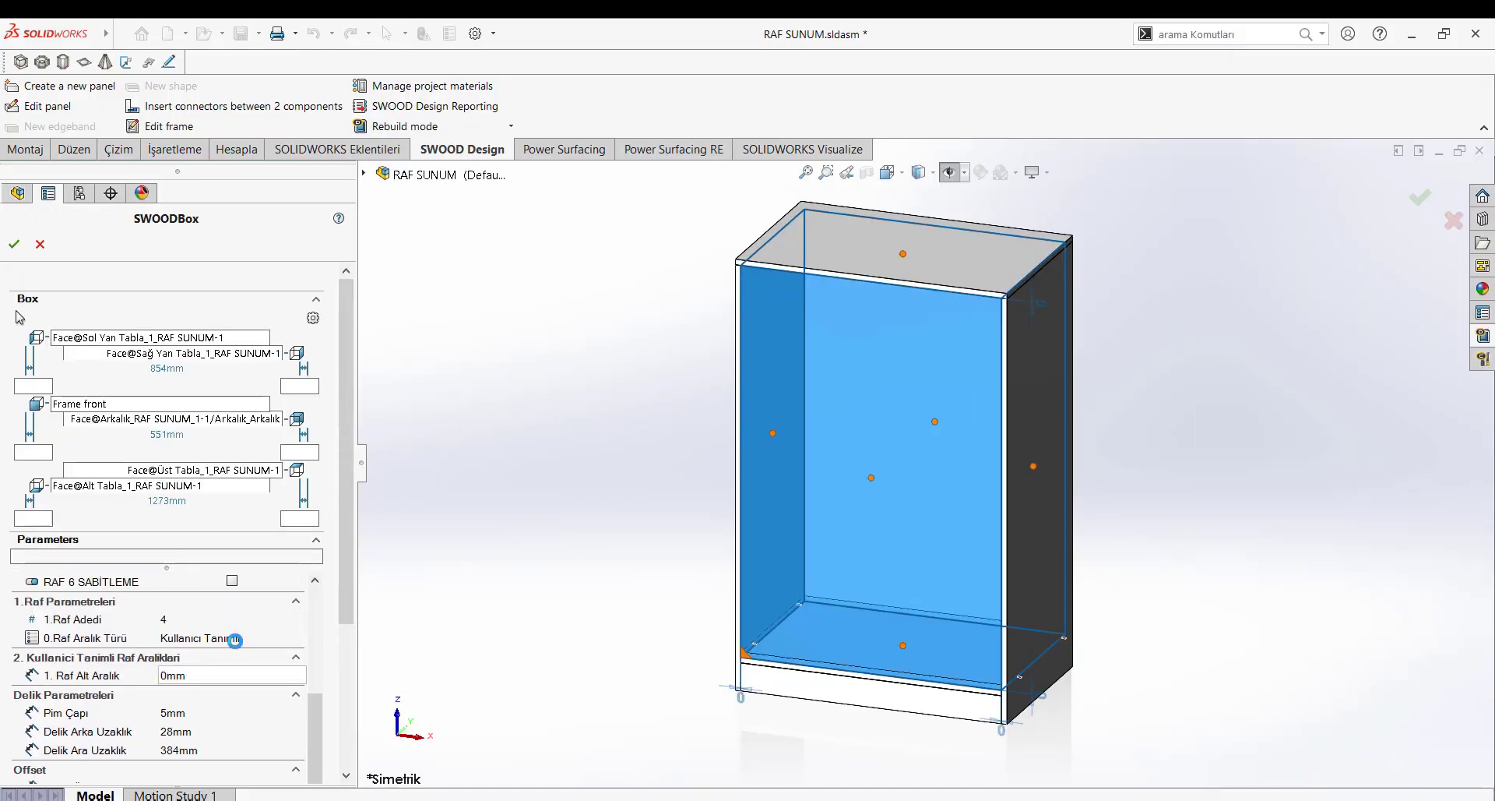
pyautogui.click(235, 639)
pyautogui.click(204, 663)
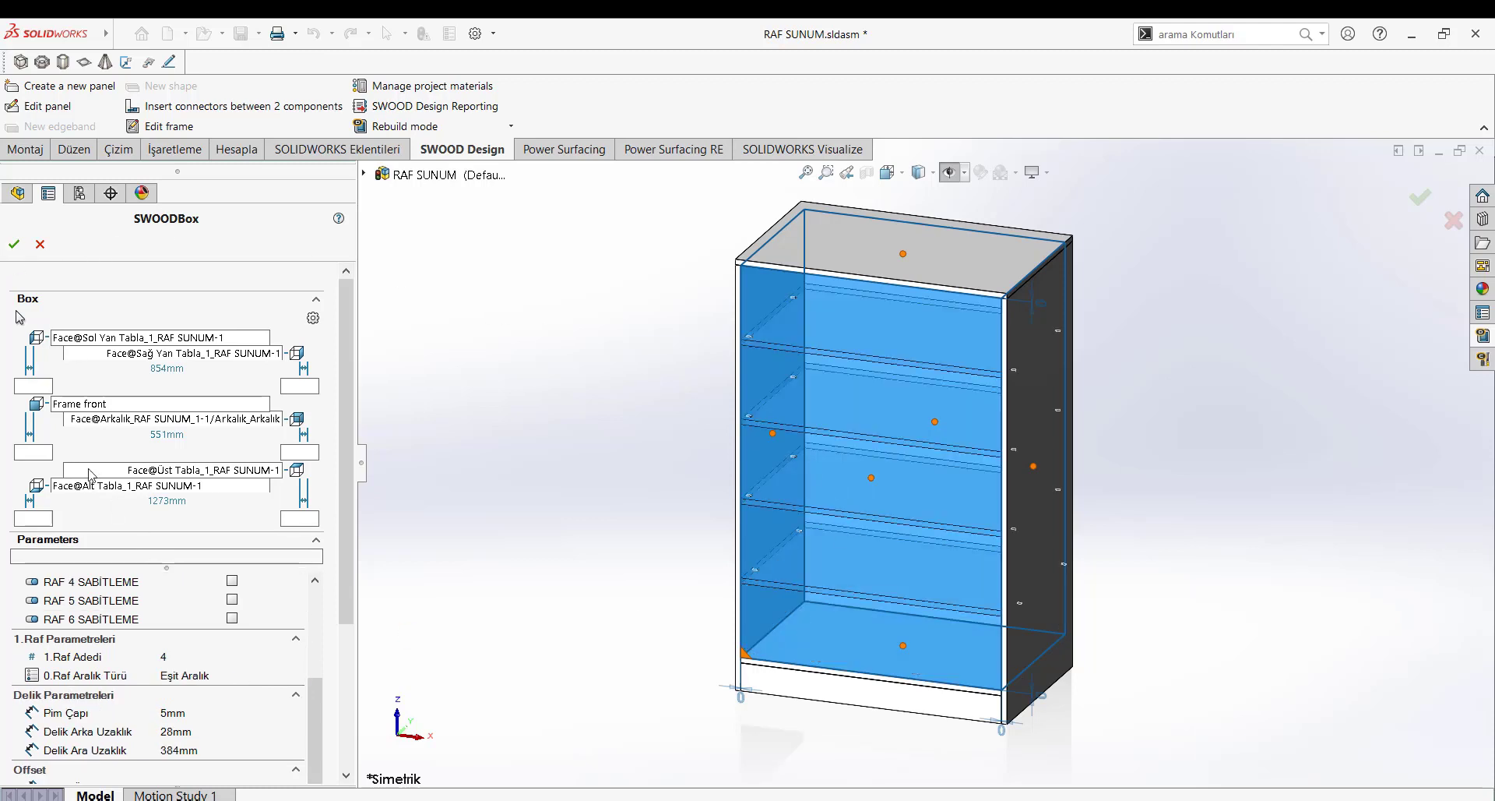
# Step: Set the shelves' front clearance (3.Raf Ön Boşluk) to 20 mm
pyautogui.scroll(-3, 338, 688)
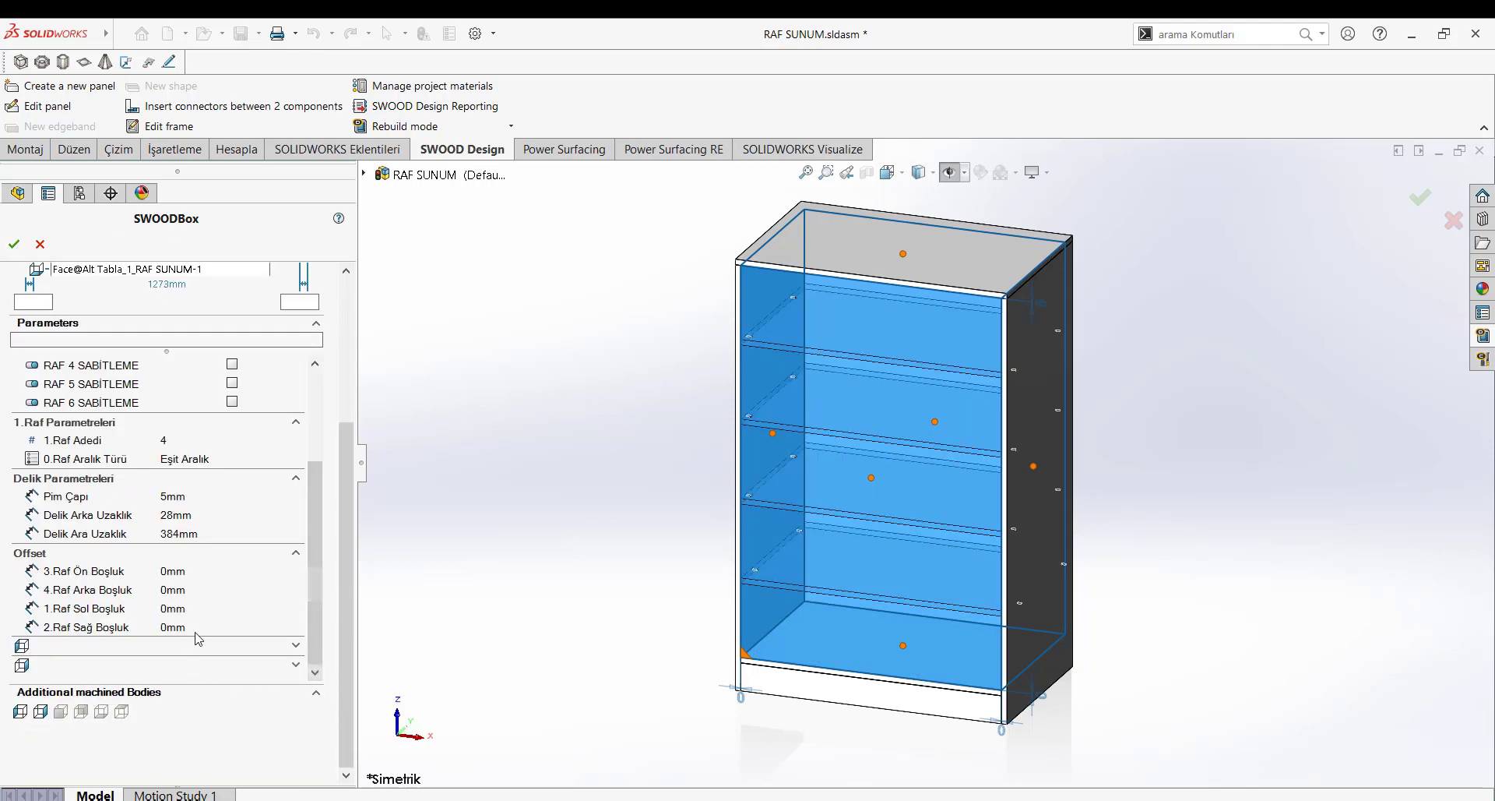
pyautogui.click(232, 570)
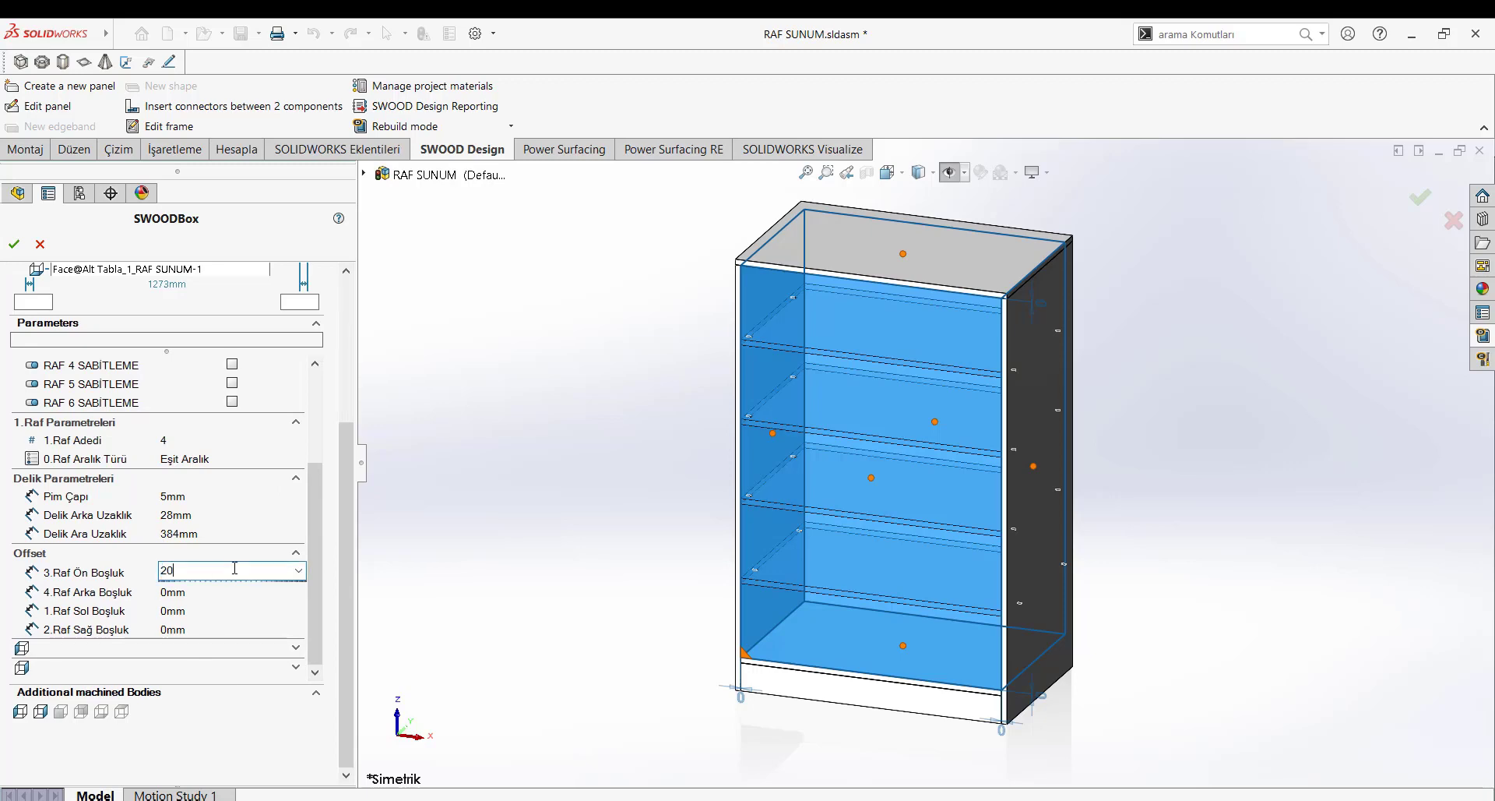
pyautogui.press('Return')
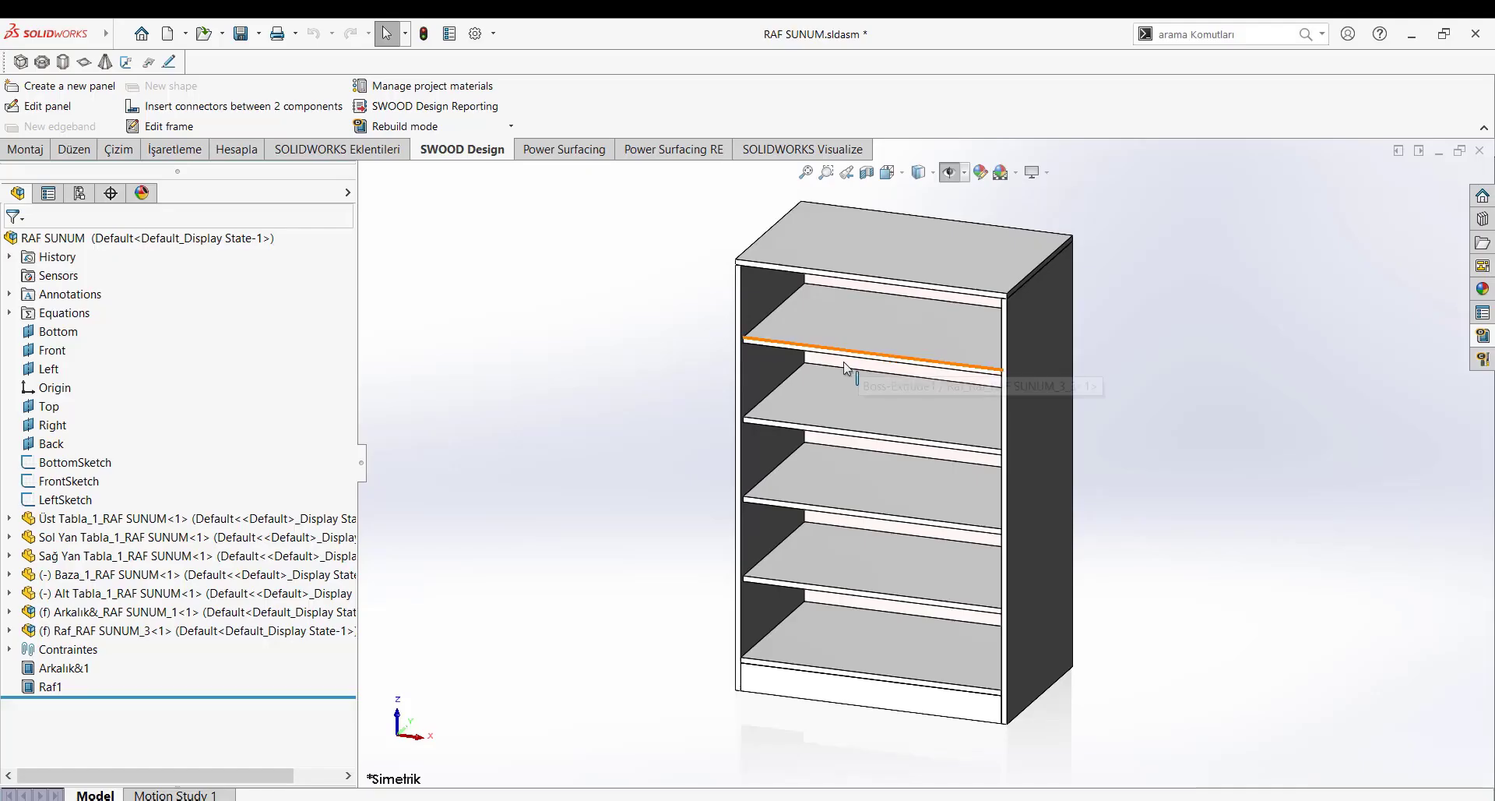
# Step: Insert a Dikme divider between the two lowest loose shelves with Eşit Aralık spacing and offset its box from the frame front
pyautogui.click(1476, 337)
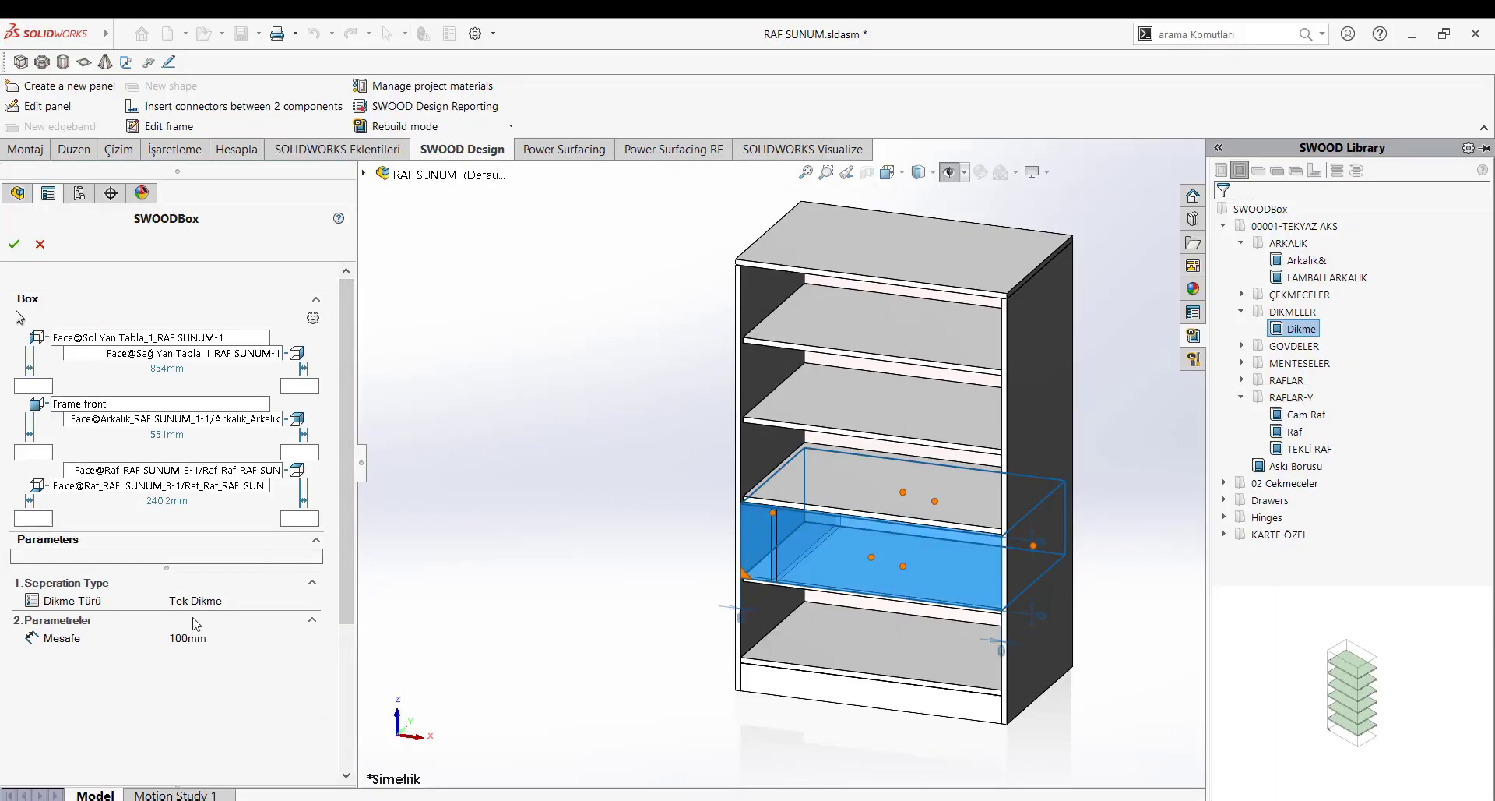
pyautogui.click(195, 600)
pyautogui.click(191, 618)
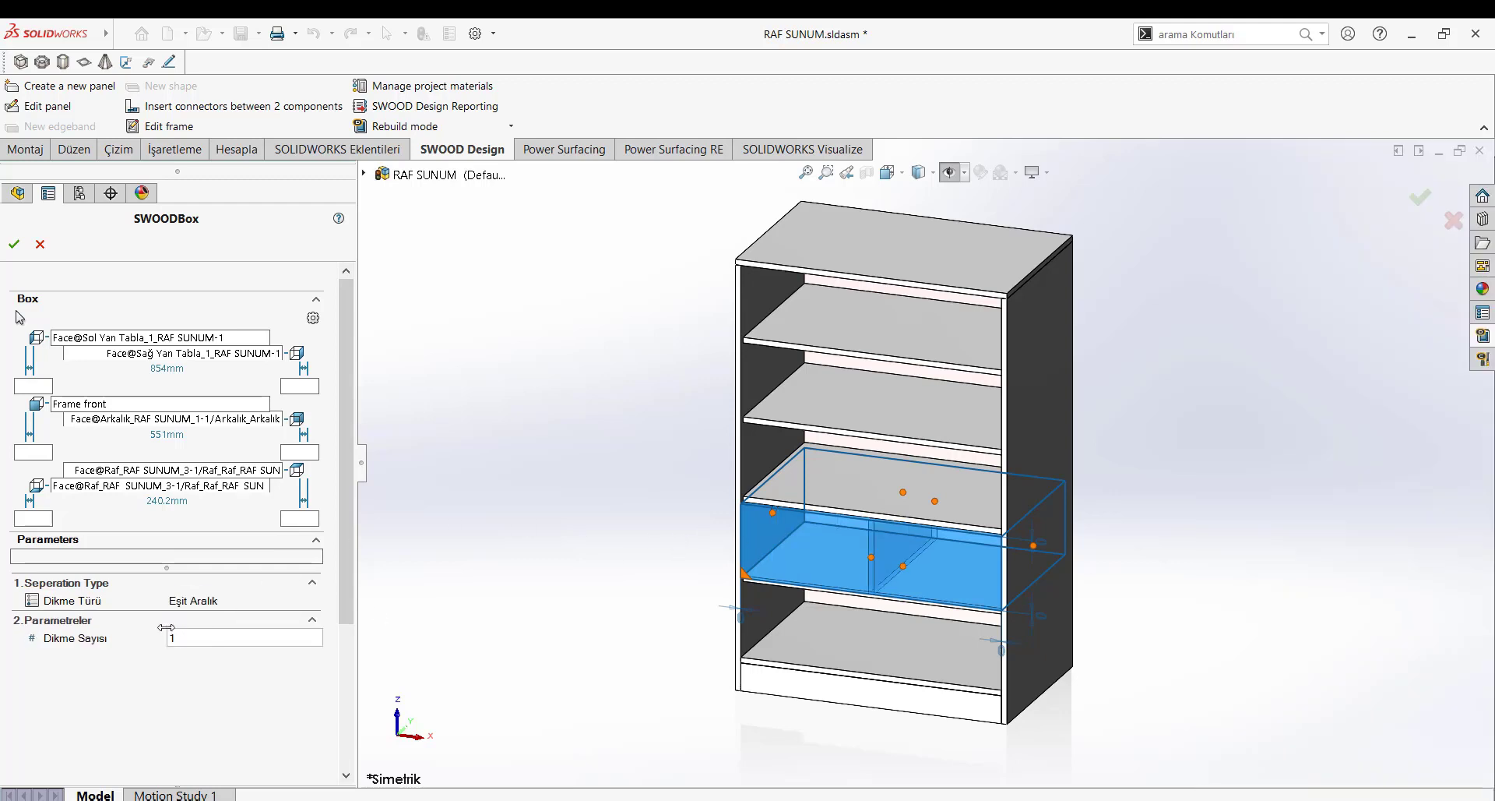
pyautogui.click(38, 450)
pyautogui.write('2')
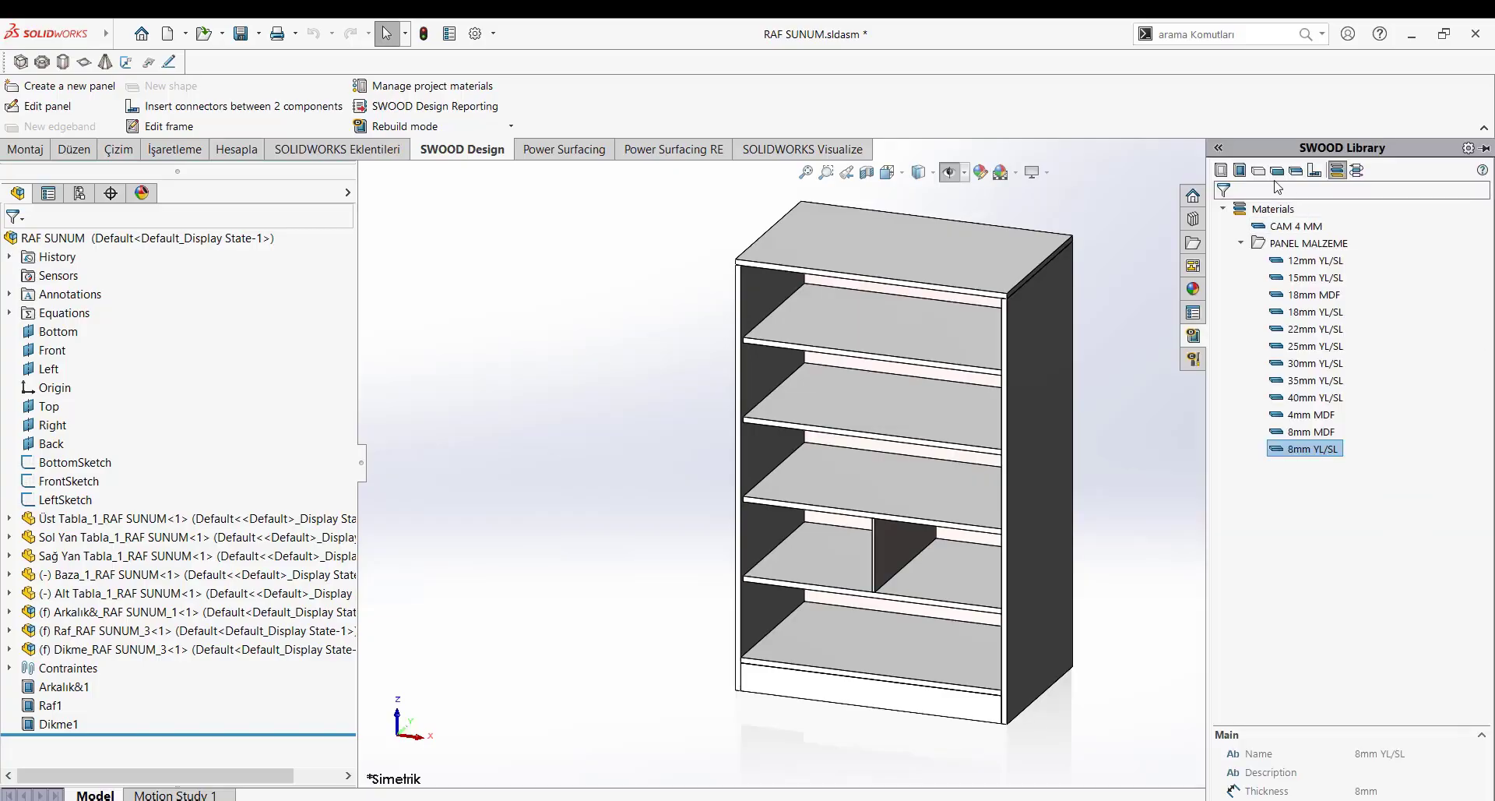
# Step: Insert the Samet Kapak double doors, using the bottom panel's face as the lower limit of the box
pyautogui.click(1243, 311)
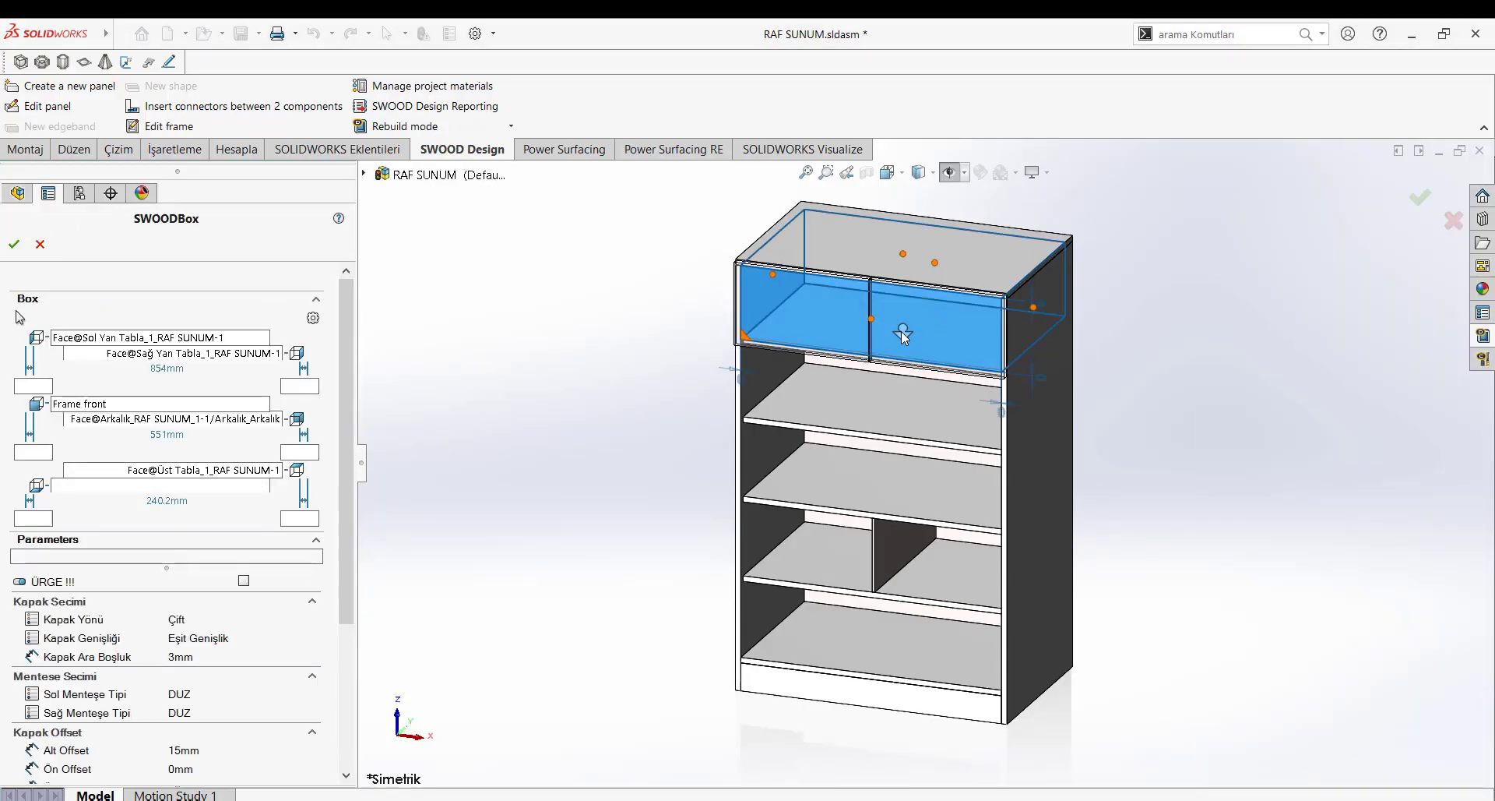
pyautogui.click(916, 675)
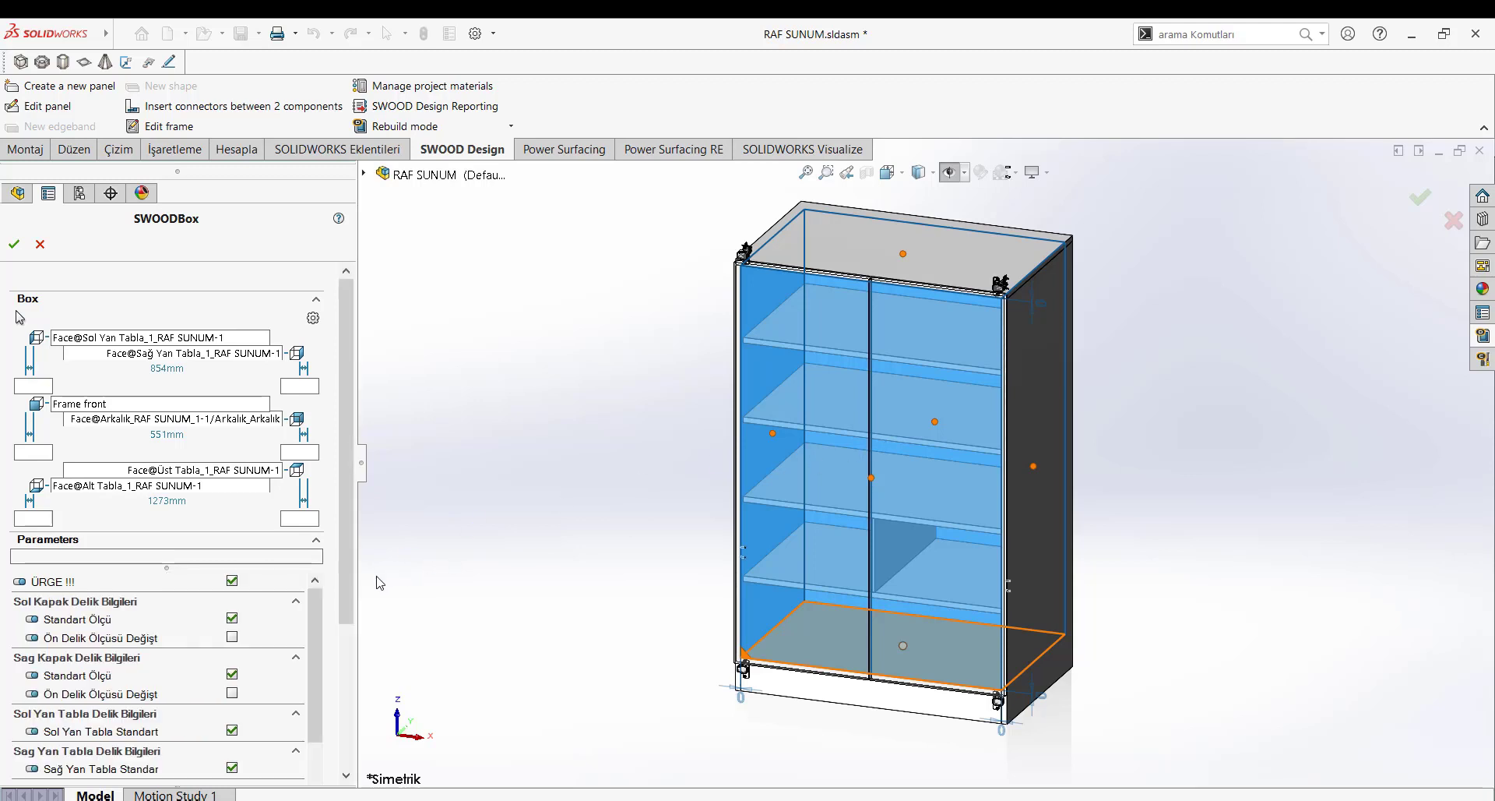
# Step: Set the hinge distances MENTEŞE UZAKLIK 1 and 5 to 18*32 mm each and accept the doors
pyautogui.scroll(-5, 265, 685)
pyautogui.scroll(-3, 253, 710)
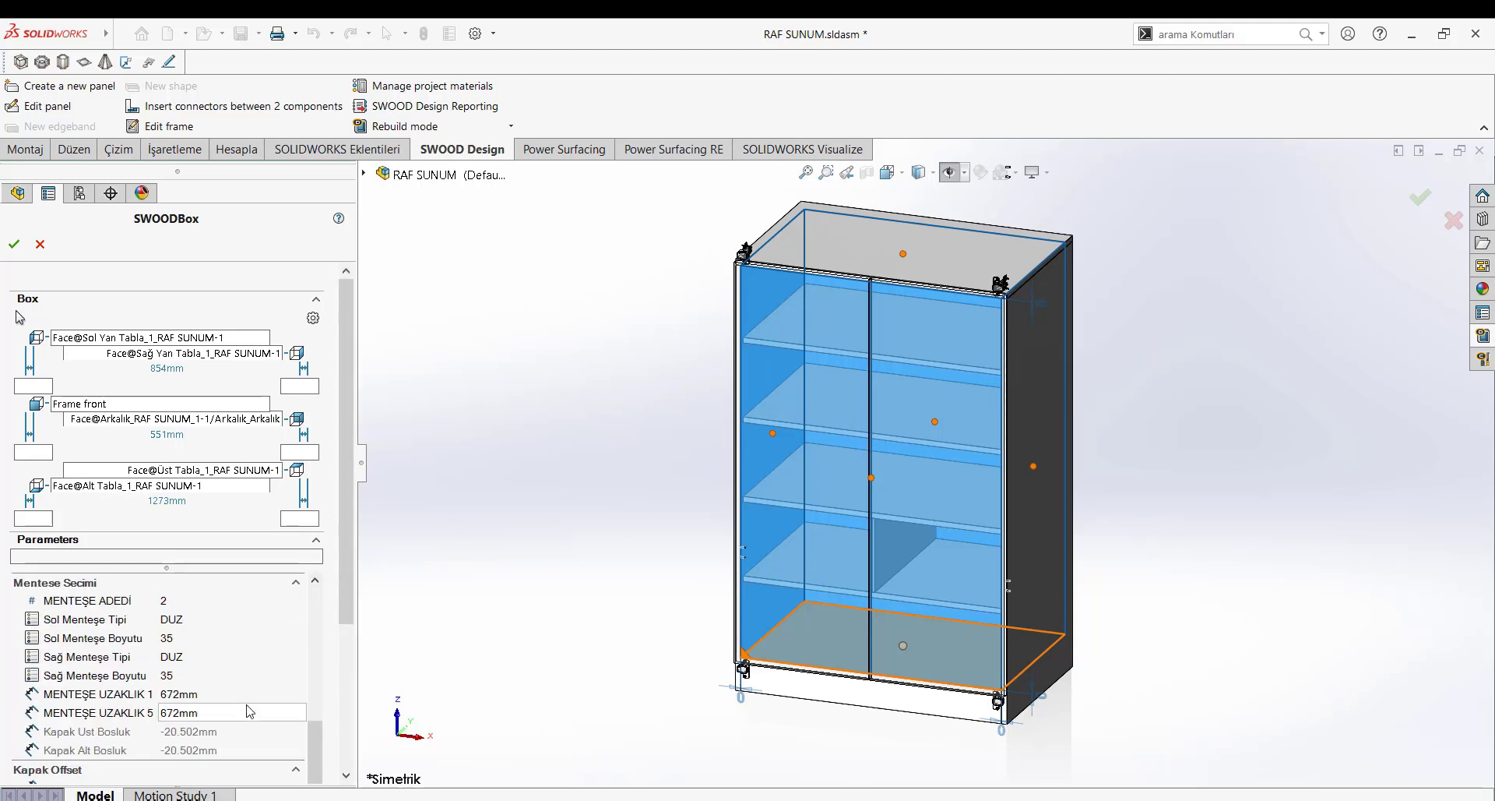
pyautogui.click(216, 693)
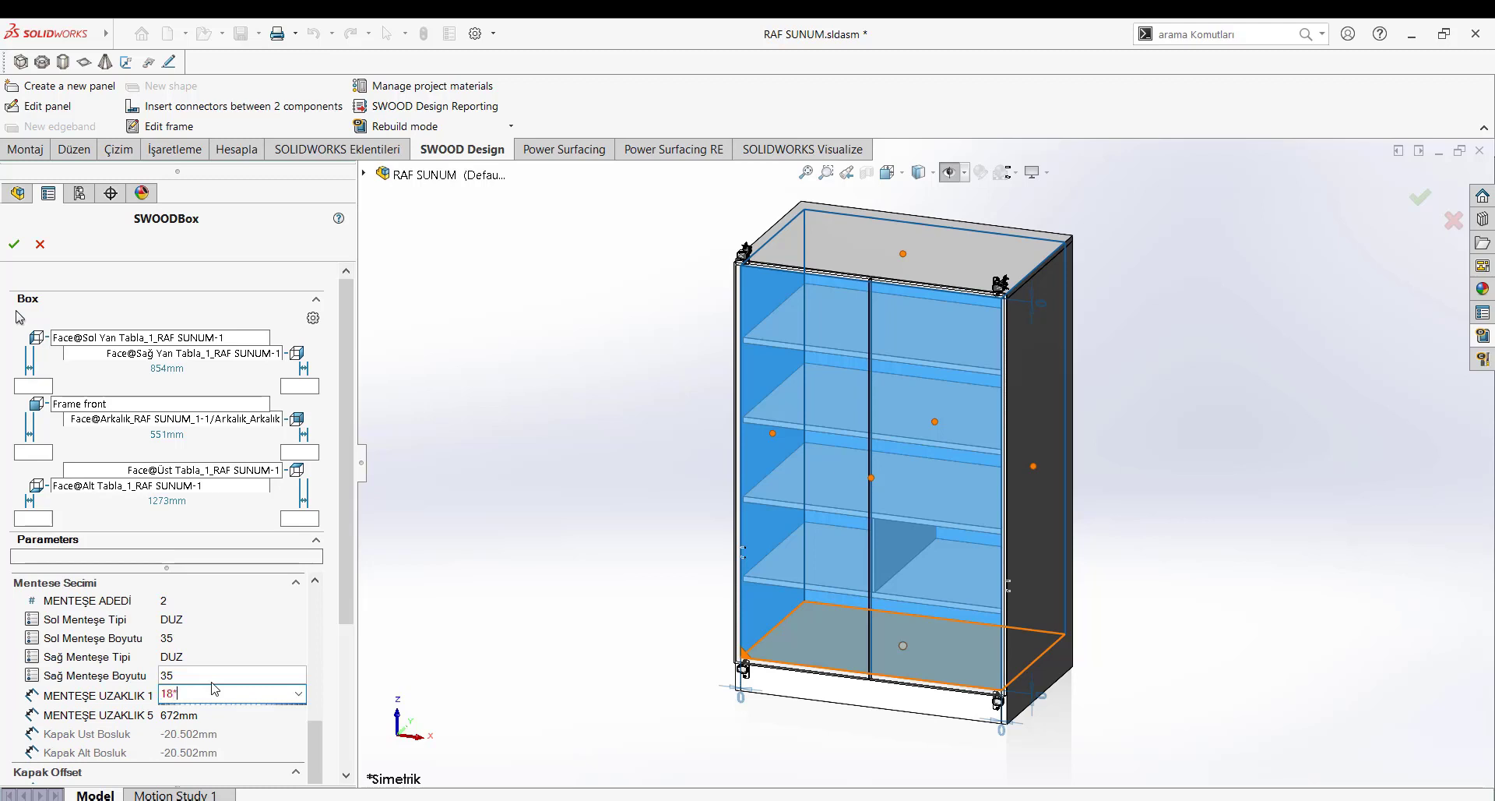
pyautogui.press('Return')
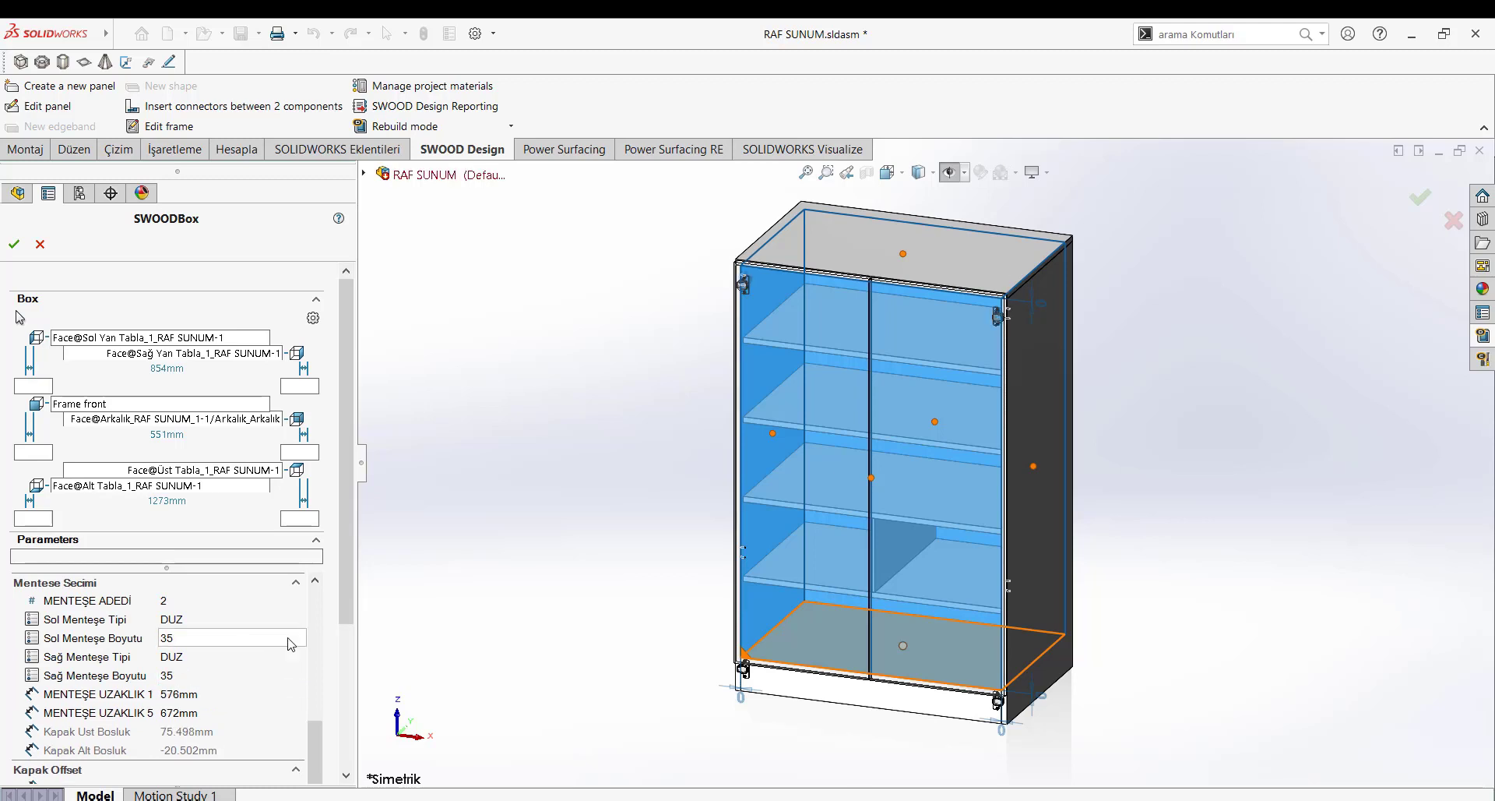
pyautogui.click(193, 712)
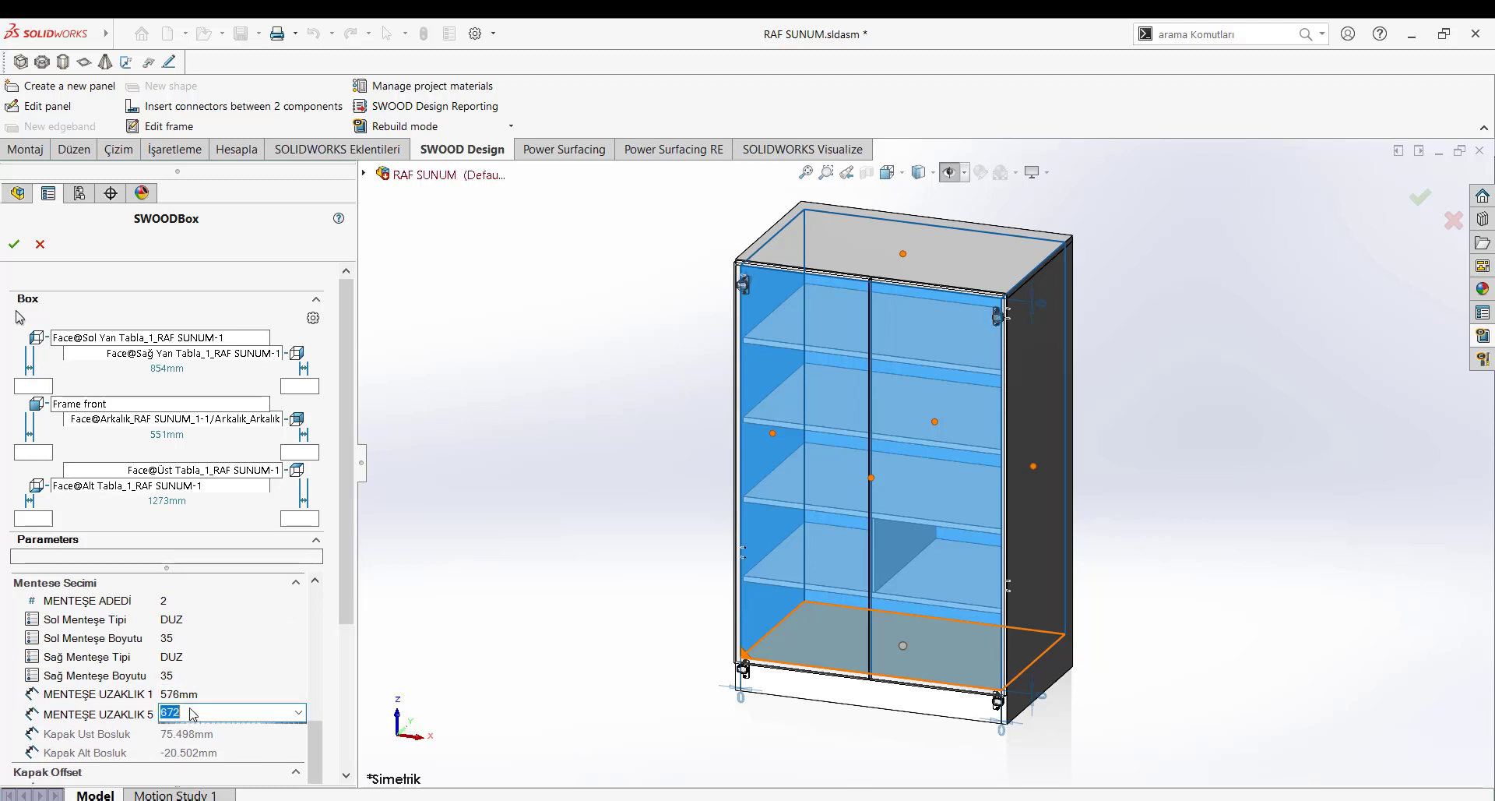
pyautogui.write('18*32')
pyautogui.press('Return')
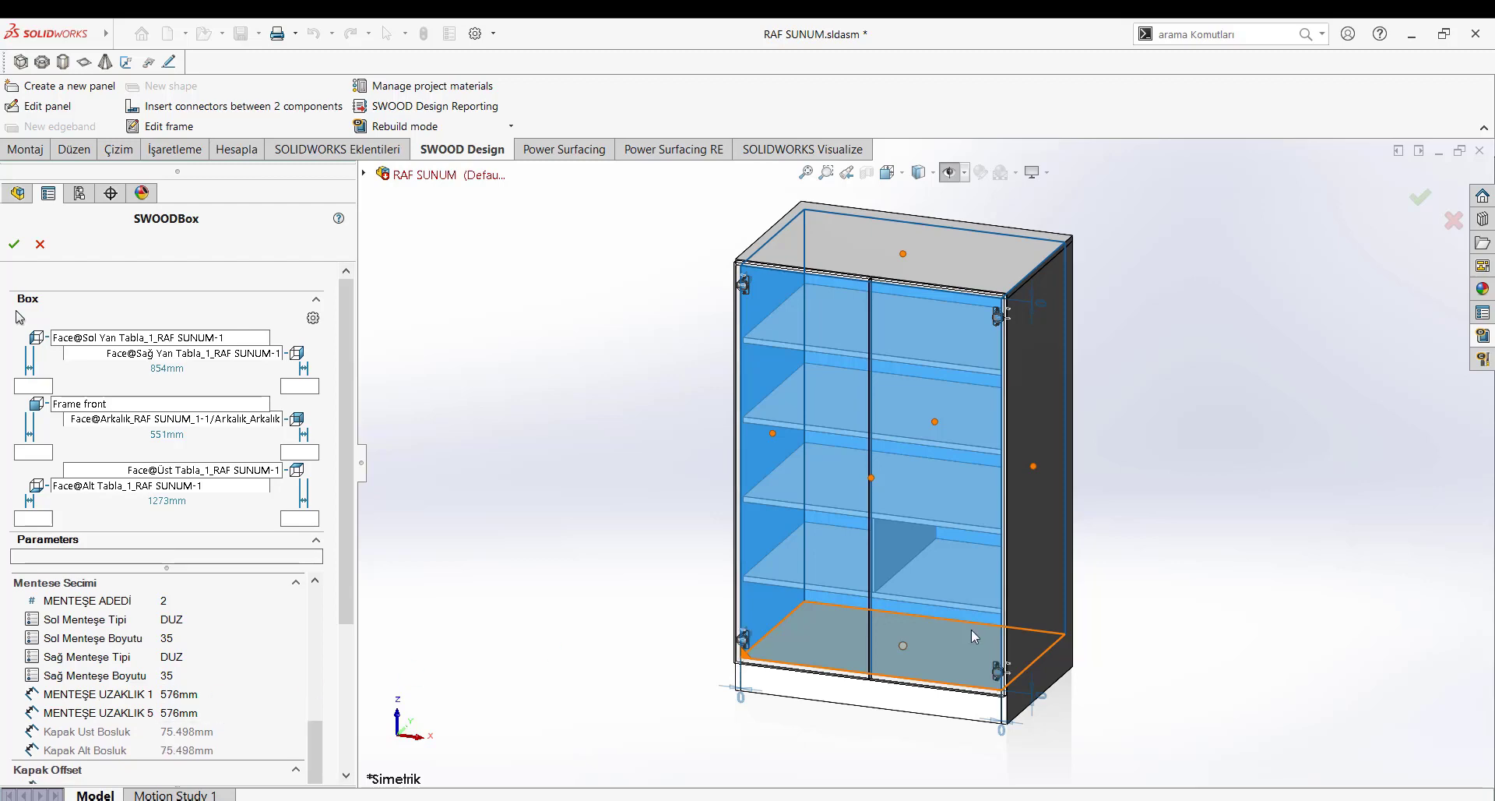
pyautogui.scroll(-3, 975, 653)
pyautogui.moveTo(896, 538); pyautogui.dragTo(892, 499, button='middle')
pyautogui.scroll(3, 897, 495)
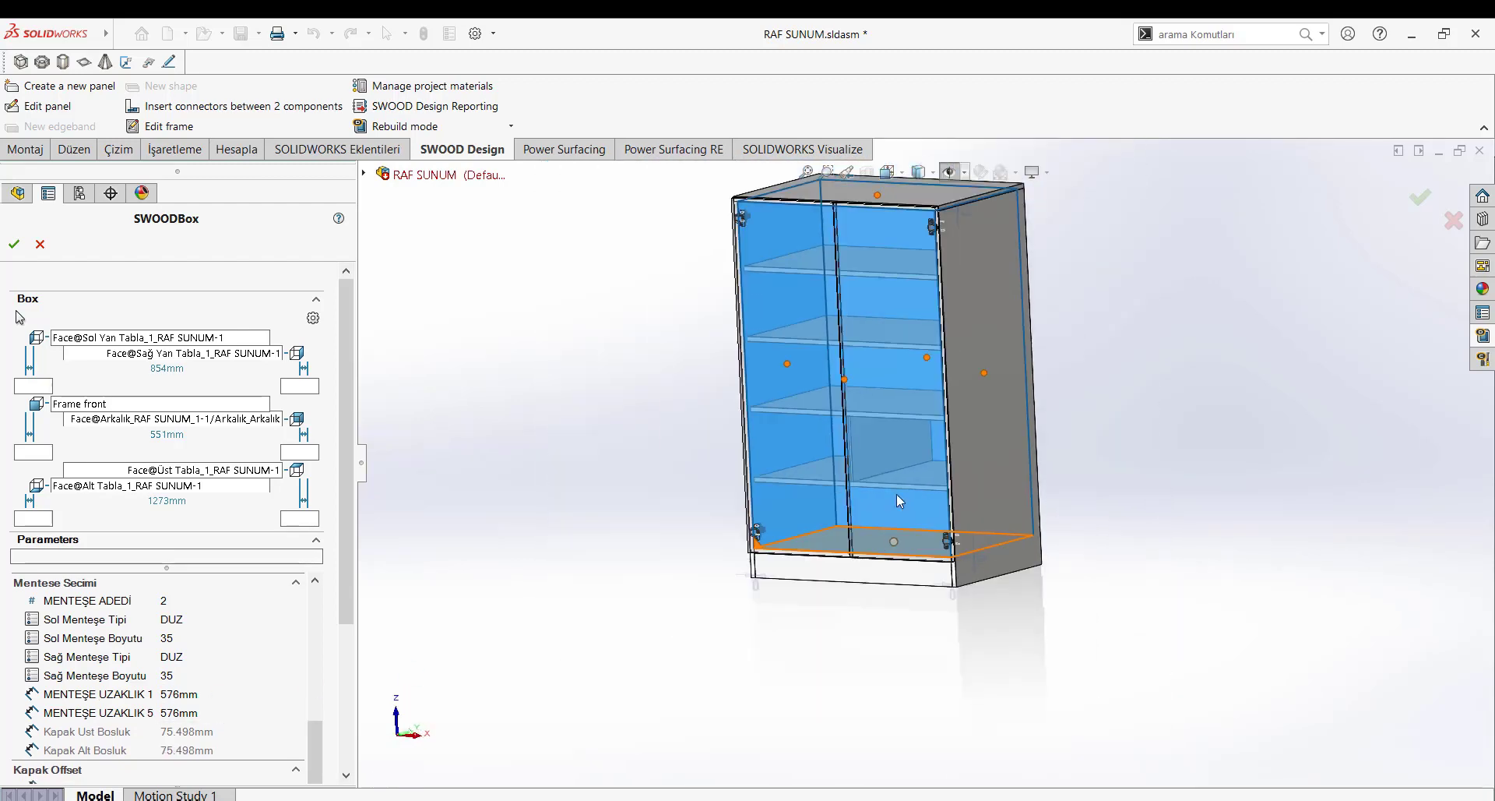
pyautogui.moveTo(778, 357); pyautogui.dragTo(759, 355, button='middle')
pyautogui.click(14, 244)
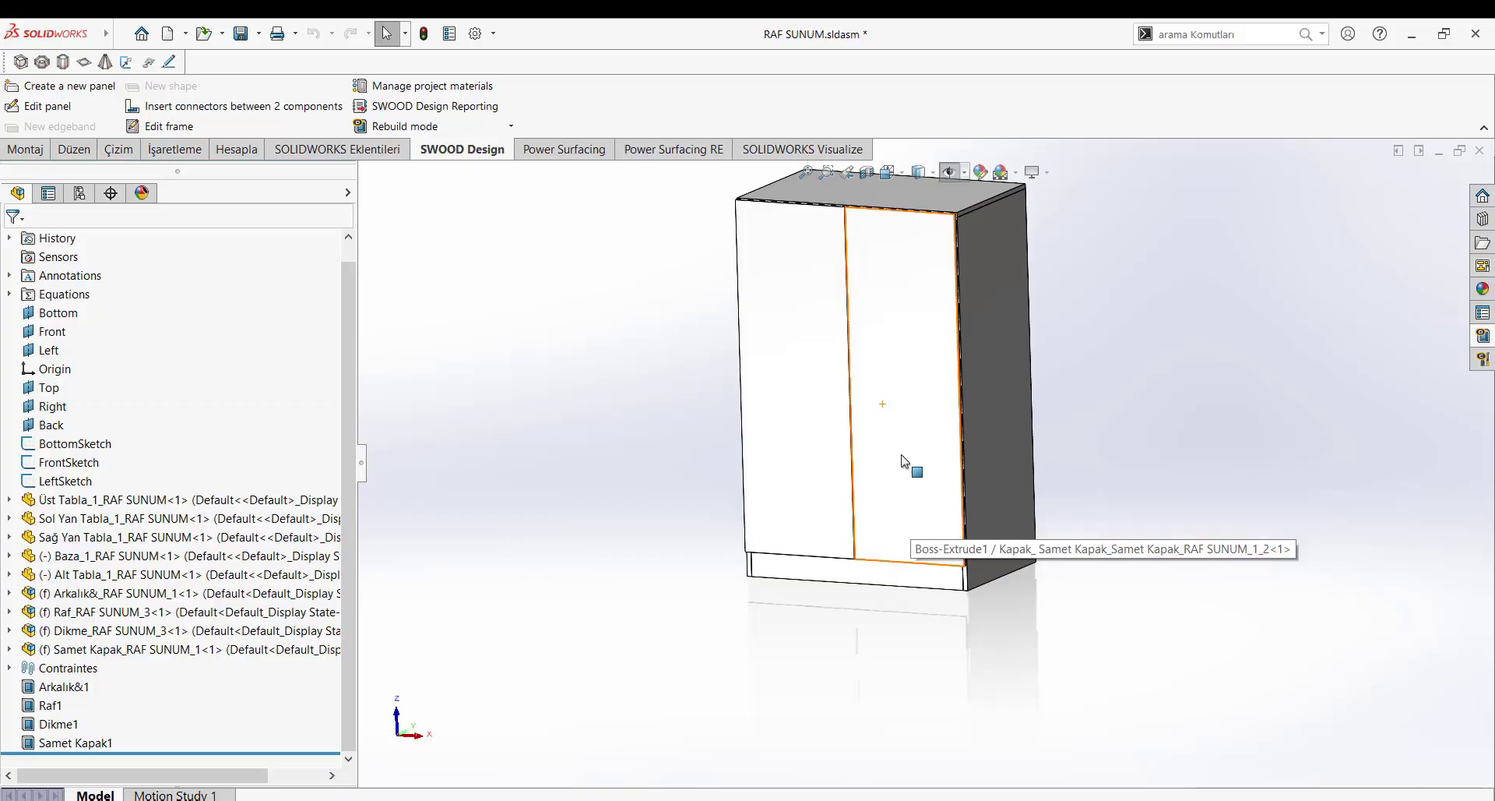
# Step: Edit the left door part in place and start a straight slot sketch on its front face
pyautogui.moveTo(904, 470)
pyautogui.mouseDown(button='middle')
pyautogui.moveTo(868, 464)
pyautogui.moveTo(894, 477)
pyautogui.mouseUp(button='middle')
pyautogui.scroll(-3, 903, 436)
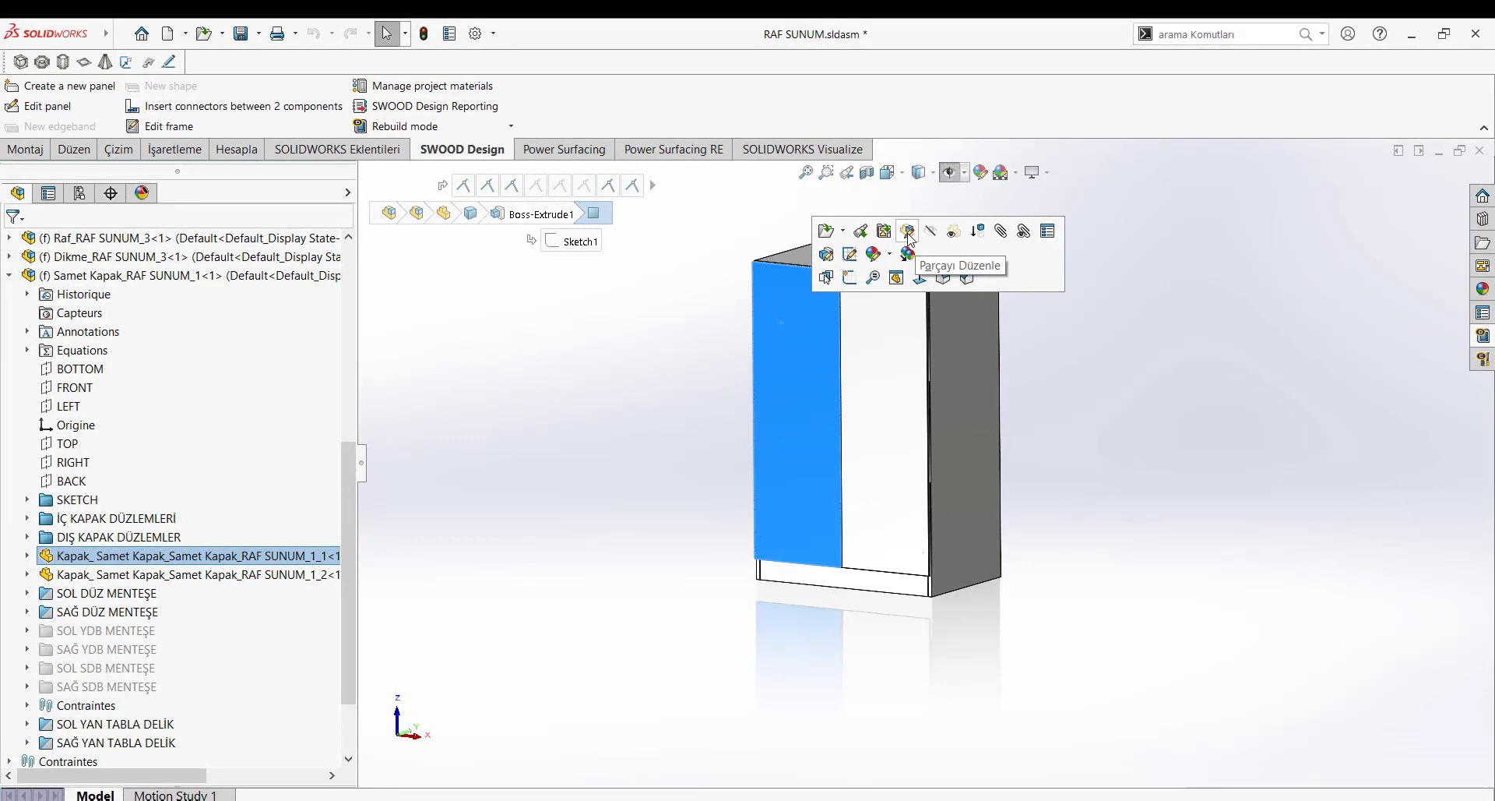
pyautogui.click(908, 240)
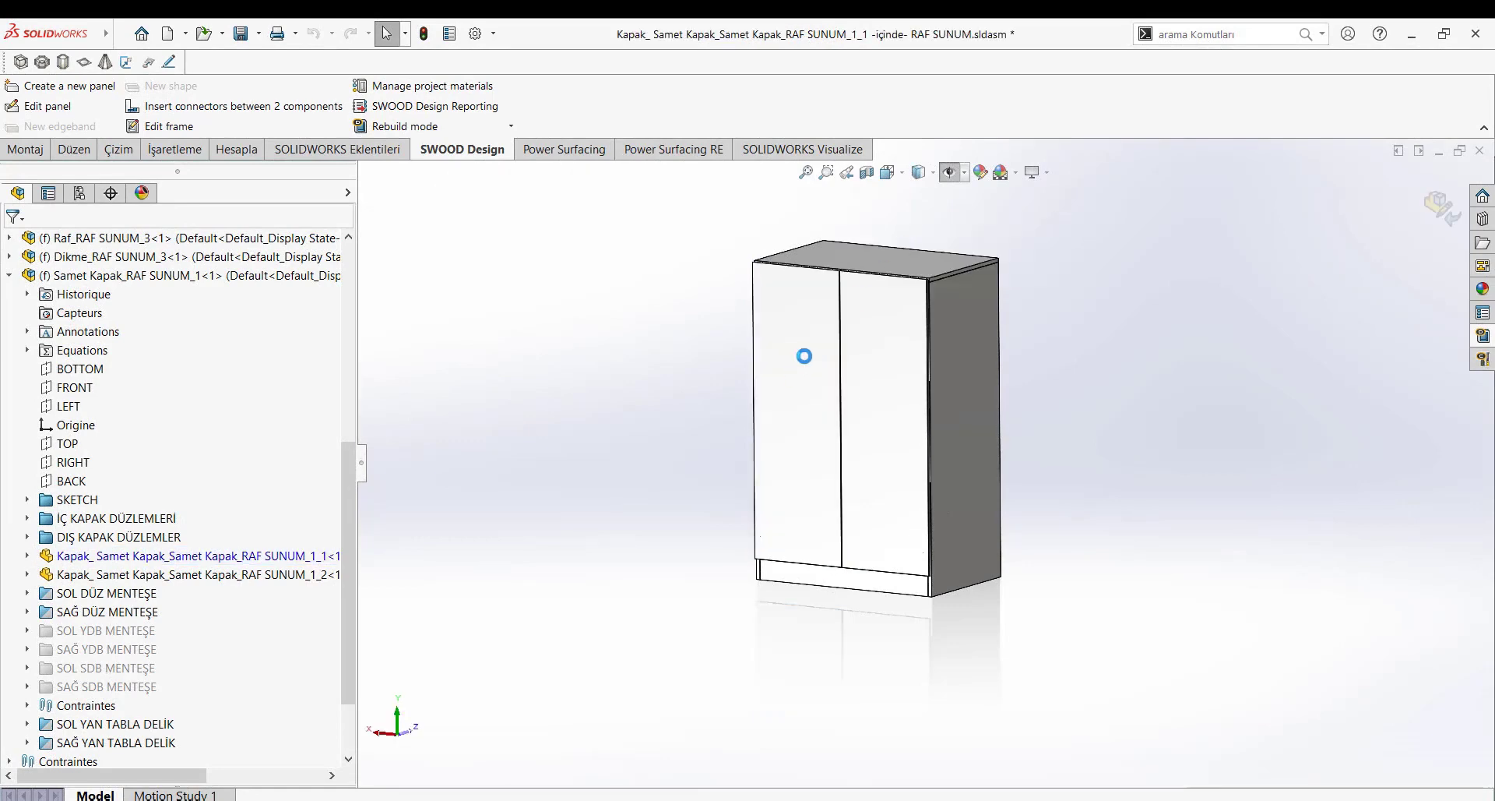
pyautogui.click(805, 357)
pyautogui.hotkey('ctrl', '8')
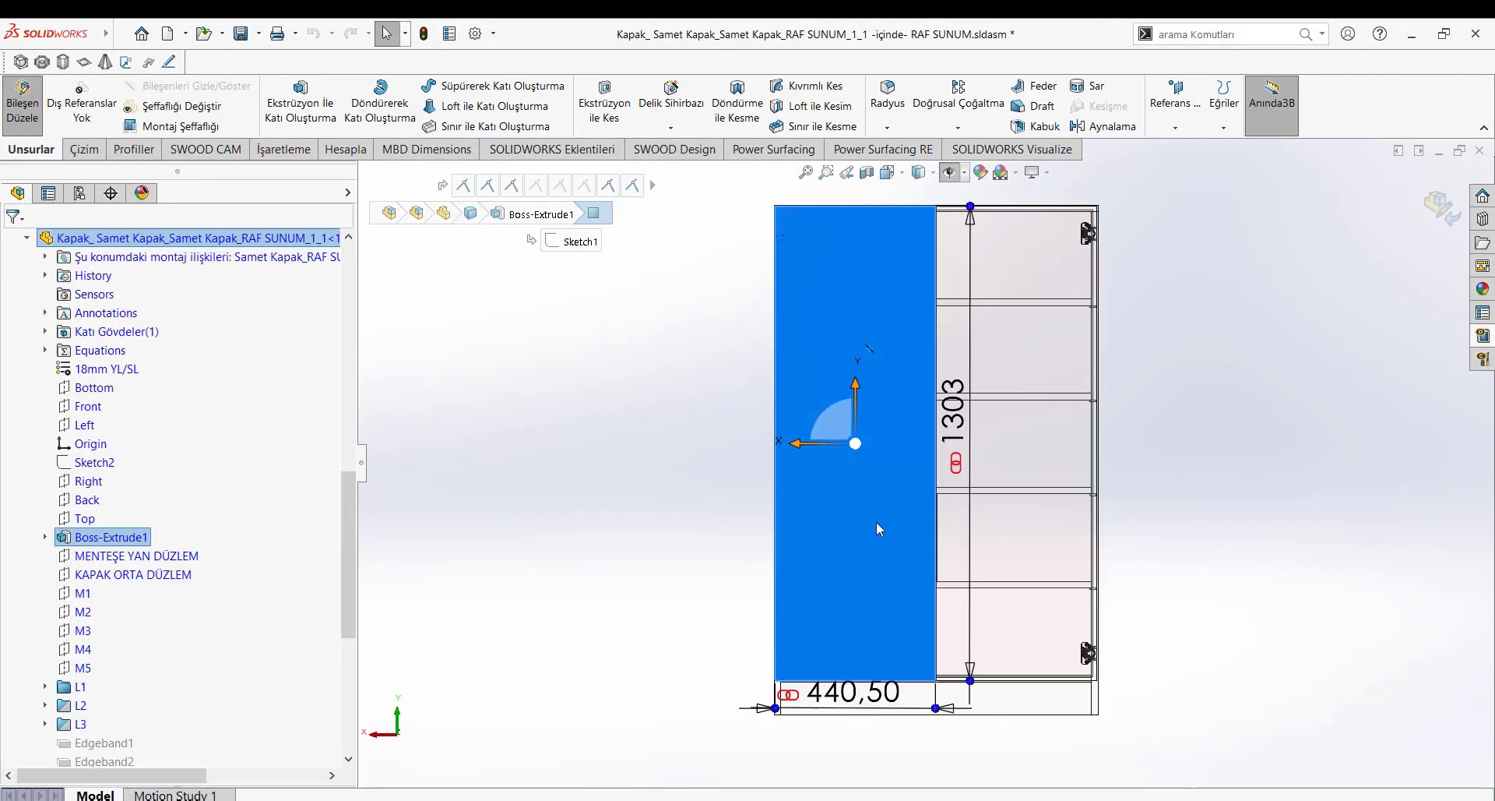
pyautogui.press('l')
pyautogui.scroll(-1, 876, 553)
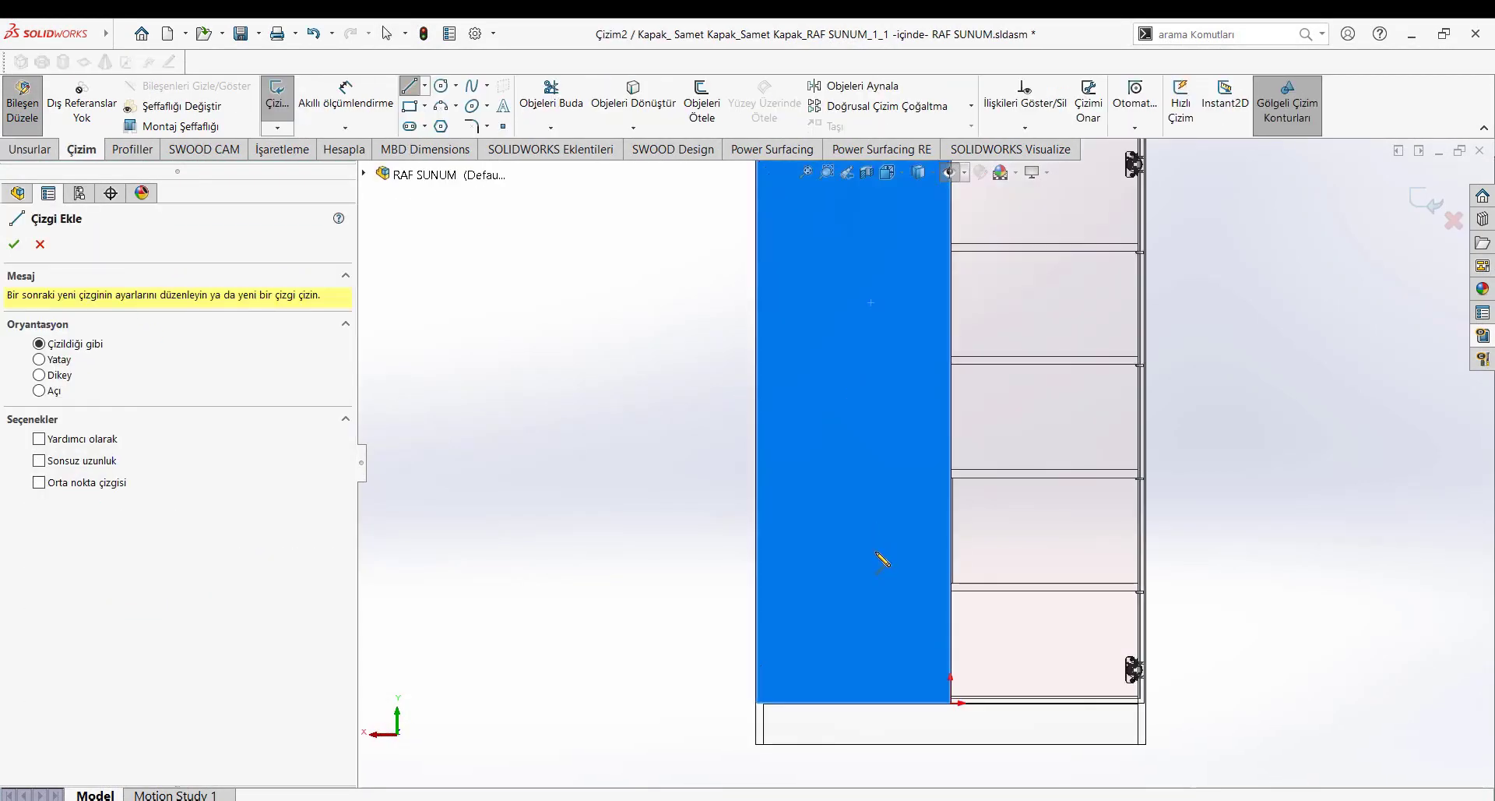
pyautogui.click(410, 126)
pyautogui.scroll(-2, 834, 507)
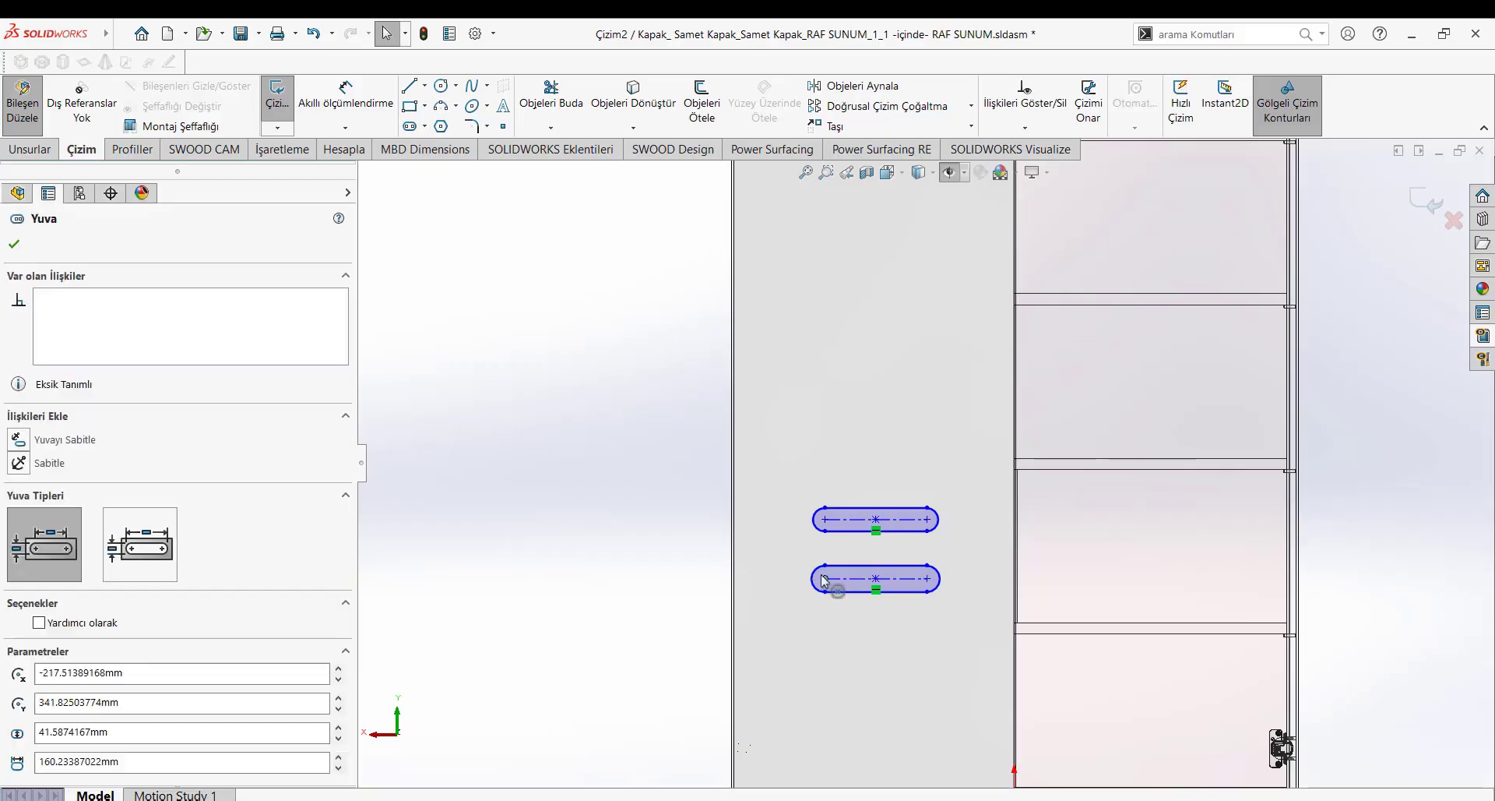
pyautogui.click(19, 566)
pyautogui.hotkey('ctrl', 'z')
pyautogui.click(824, 577)
pyautogui.keyDown('ctrl'); pyautogui.click(825, 519); pyautogui.keyUp('ctrl')
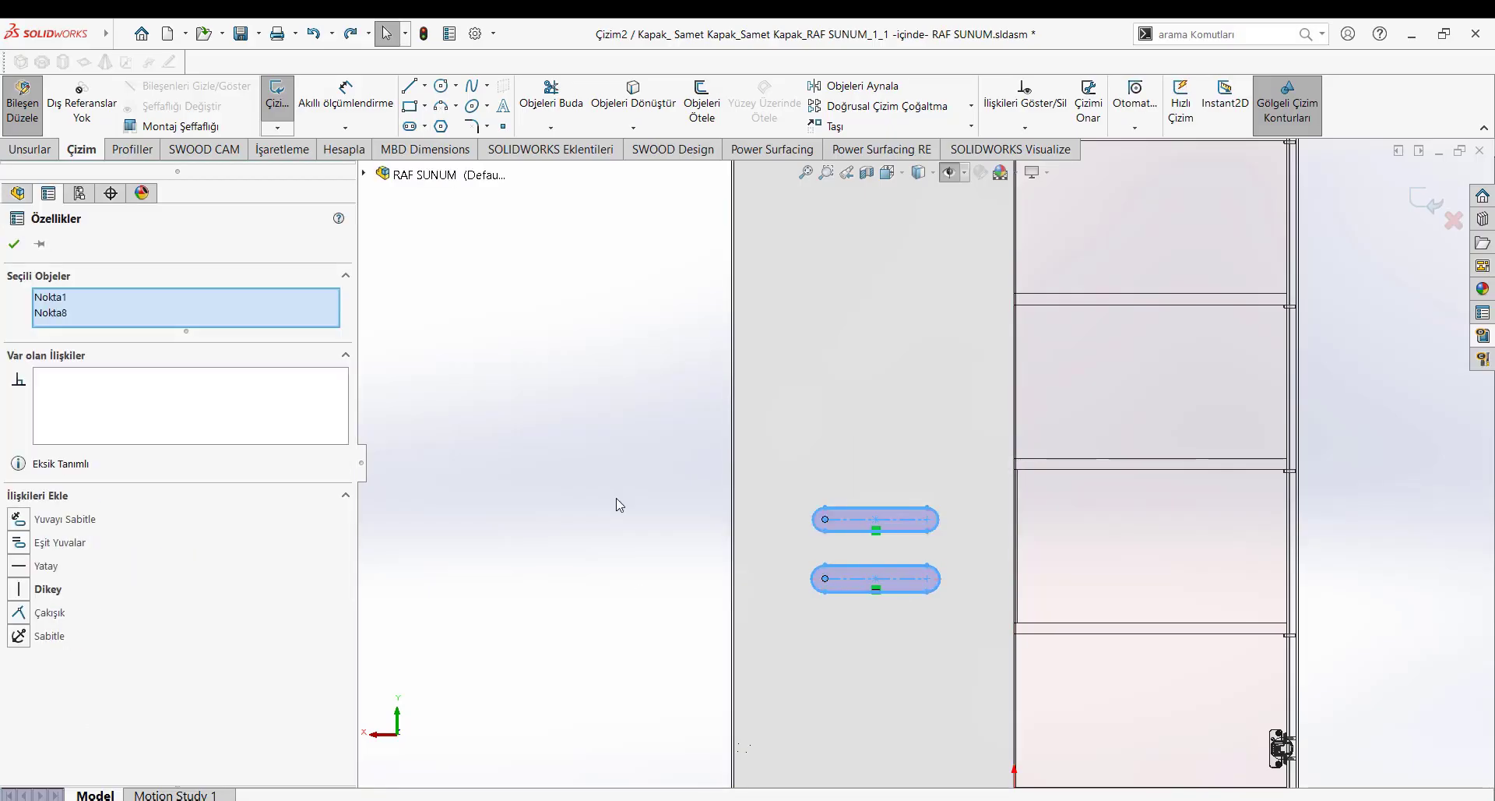
pyautogui.click(19, 567)
pyautogui.hotkey('ctrl', 'z')
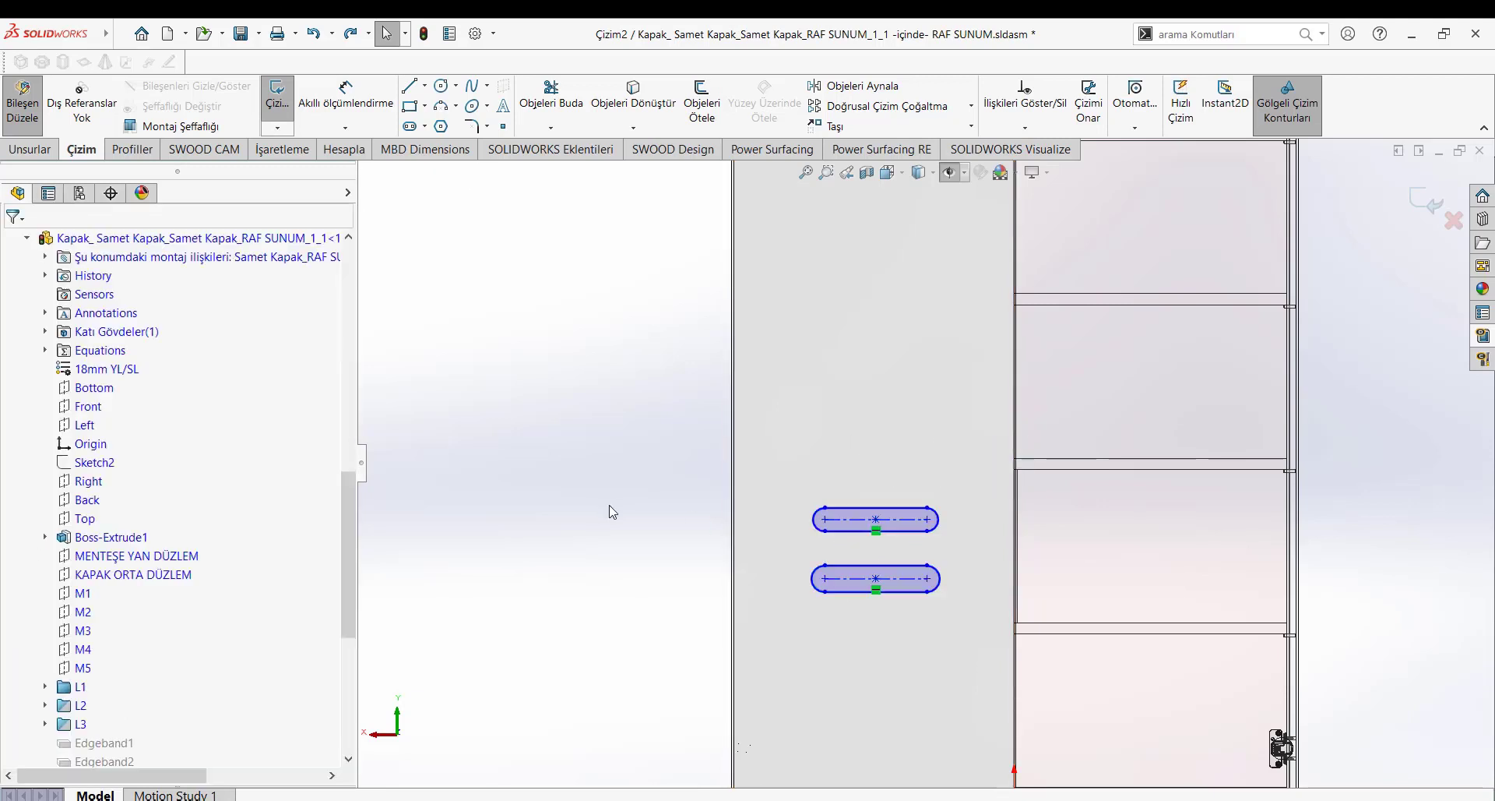
# Step: Add a vertical relation between the right-hand centre points of the two slots and select both slot centrelines
pyautogui.click(927, 520)
pyautogui.keyDown('ctrl'); pyautogui.click(927, 578); pyautogui.keyUp('ctrl')
pyautogui.click(19, 589)
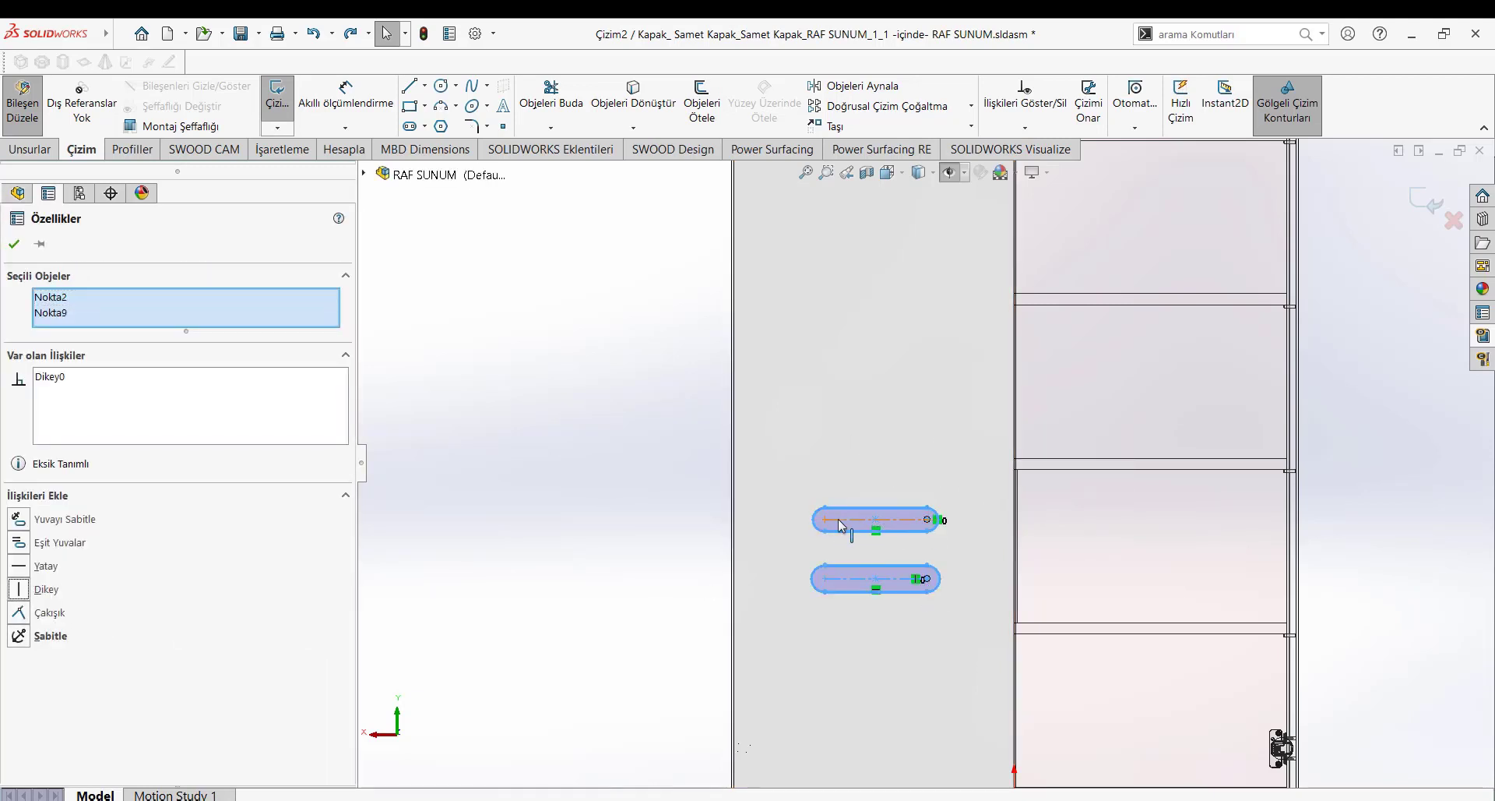
pyautogui.click(841, 579)
pyautogui.keyDown('ctrl'); pyautogui.click(841, 519); pyautogui.keyUp('ctrl')
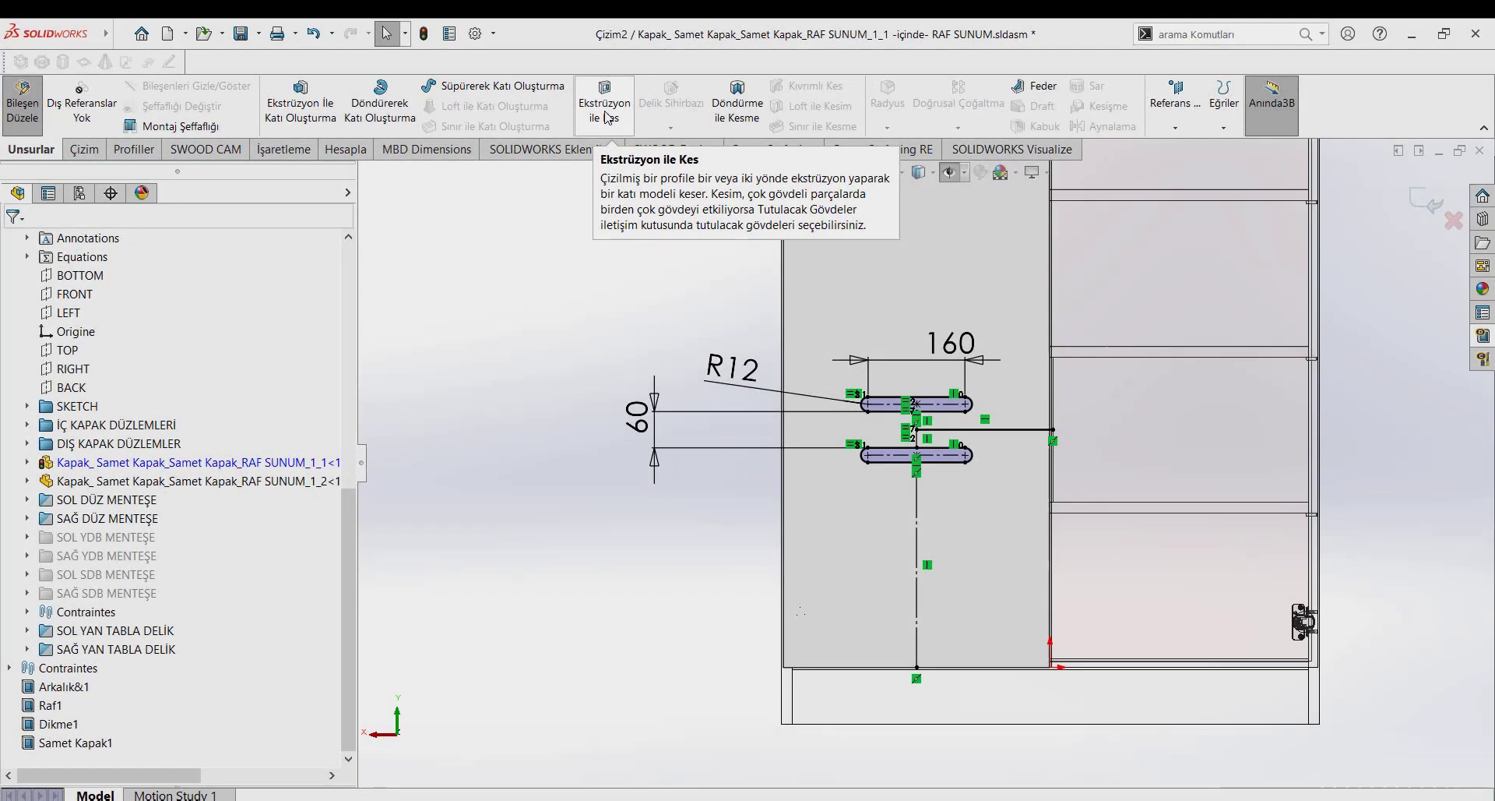
# Step: Start an extruded cut on the door with both slot profiles as contours and open its end condition choices
pyautogui.click(605, 118)
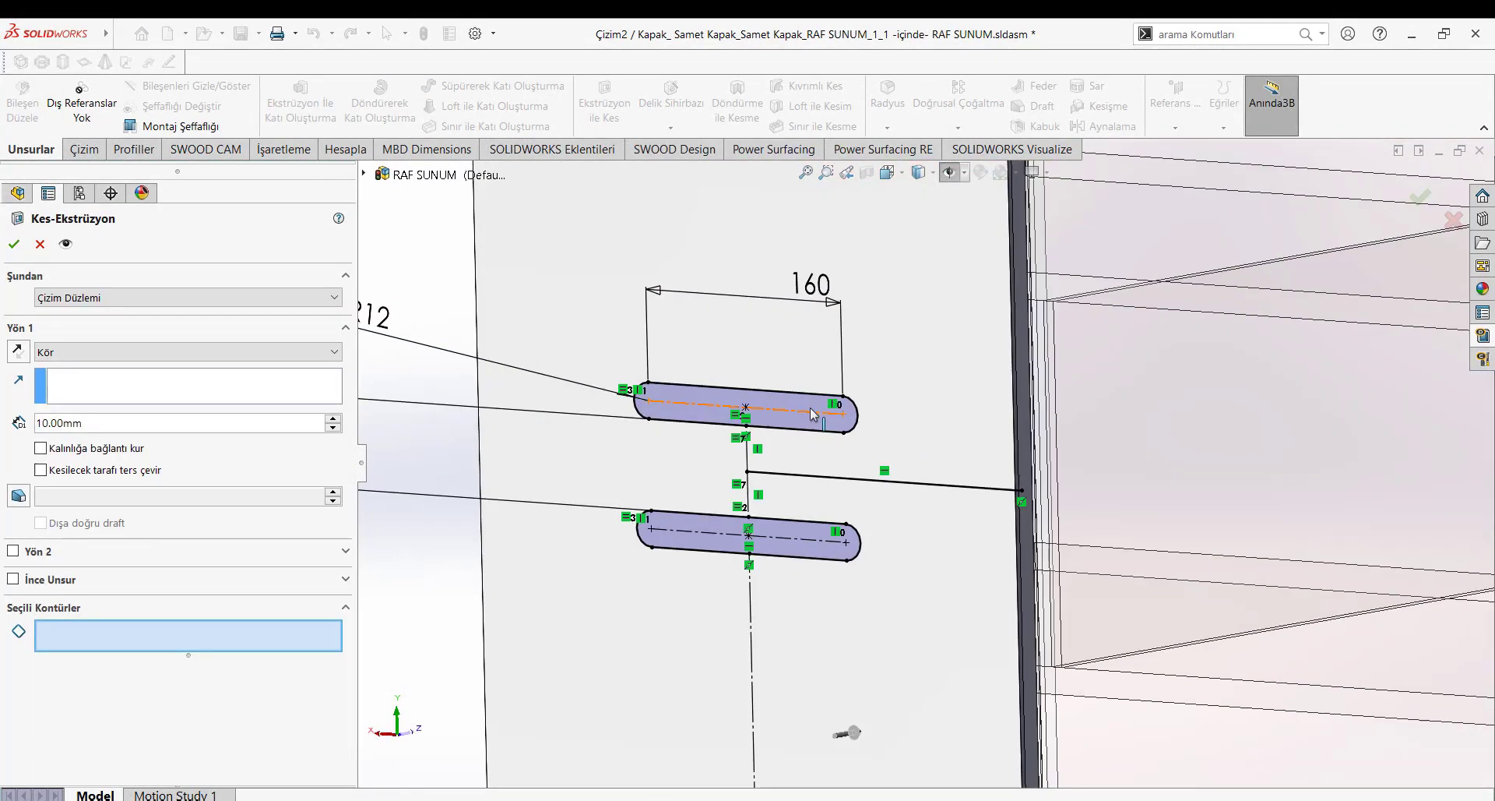
pyautogui.click(813, 414)
pyautogui.click(832, 545)
pyautogui.click(171, 352)
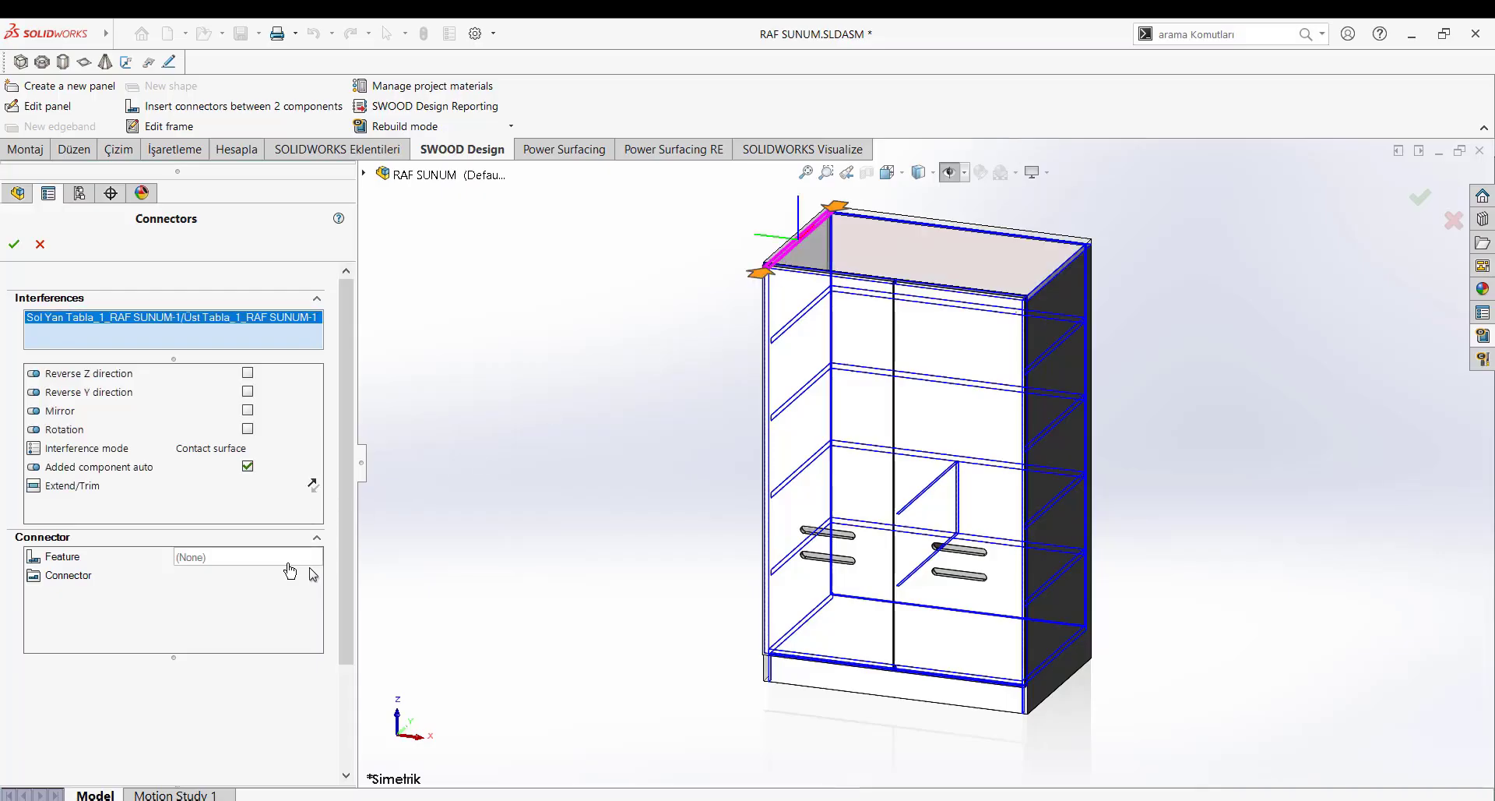
# Step: Assign the Minifix Kavela Serbest connector from the 001-MİNİFİX KAVELA ŞABLON folder to the joint between the left side and top panels
pyautogui.click(314, 575)
pyautogui.moveTo(408, 614); pyautogui.dragTo(396, 515)
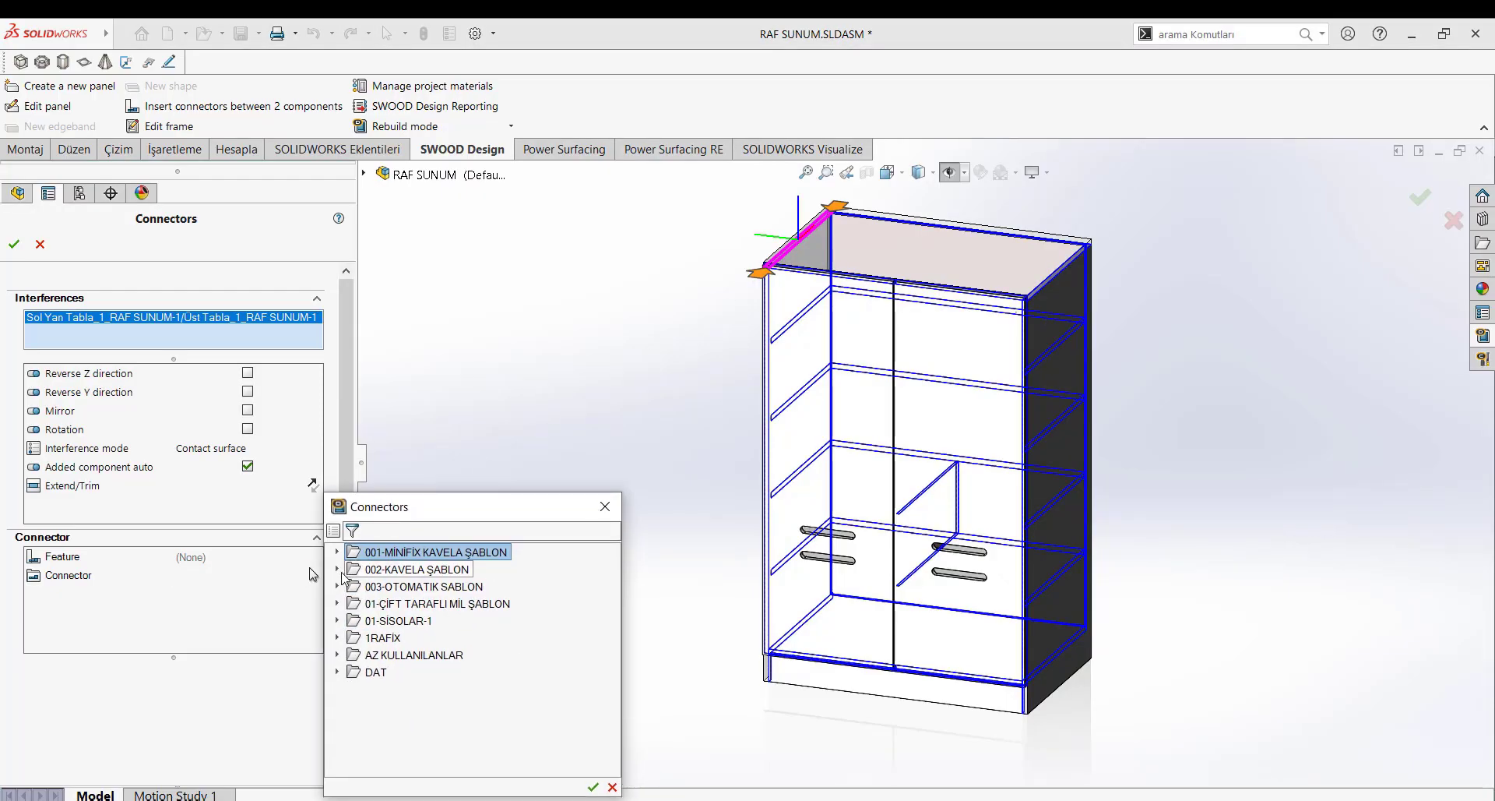
pyautogui.click(336, 551)
pyautogui.click(433, 570)
pyautogui.moveTo(496, 513); pyautogui.dragTo(510, 391)
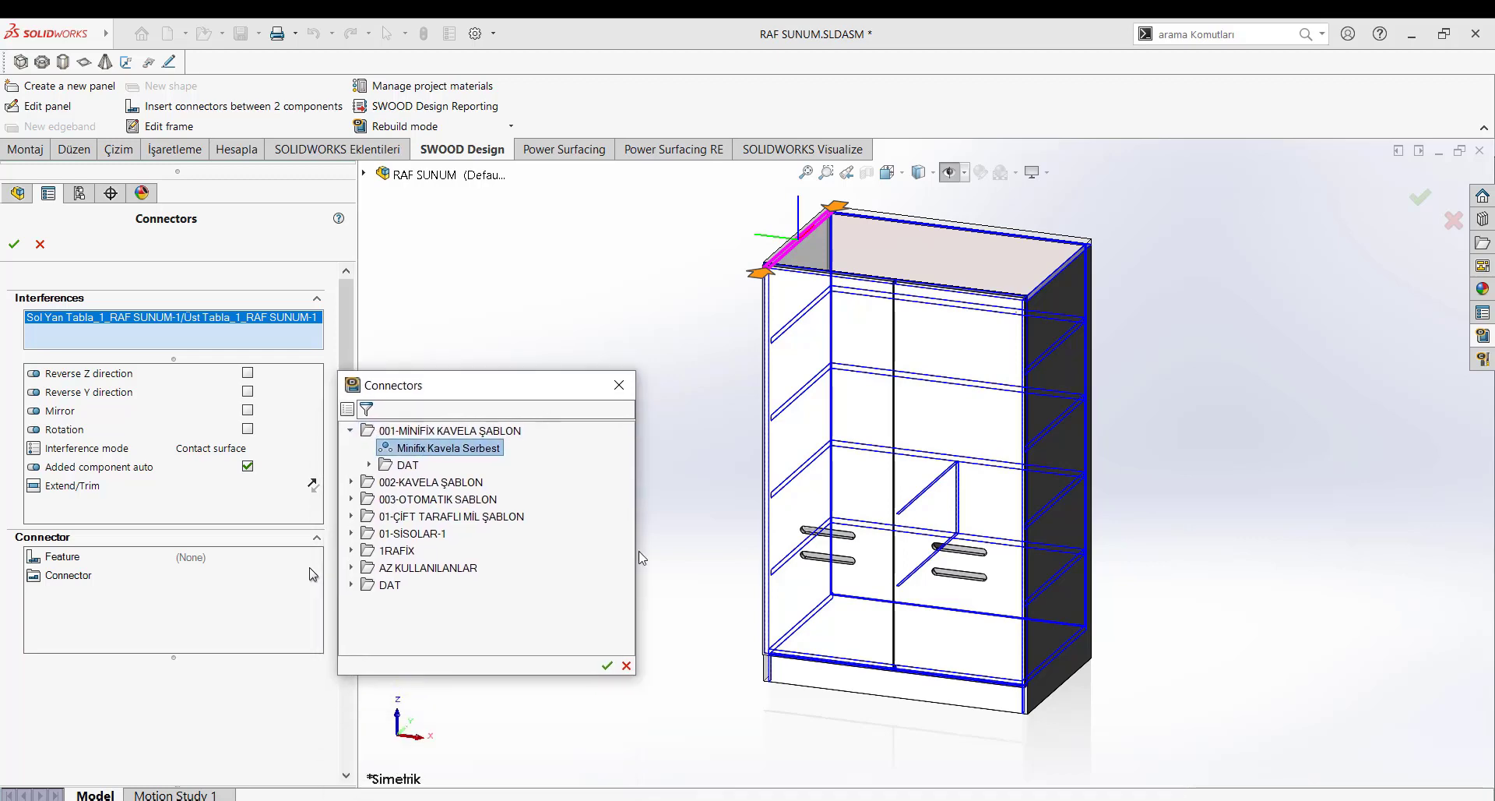
pyautogui.click(607, 665)
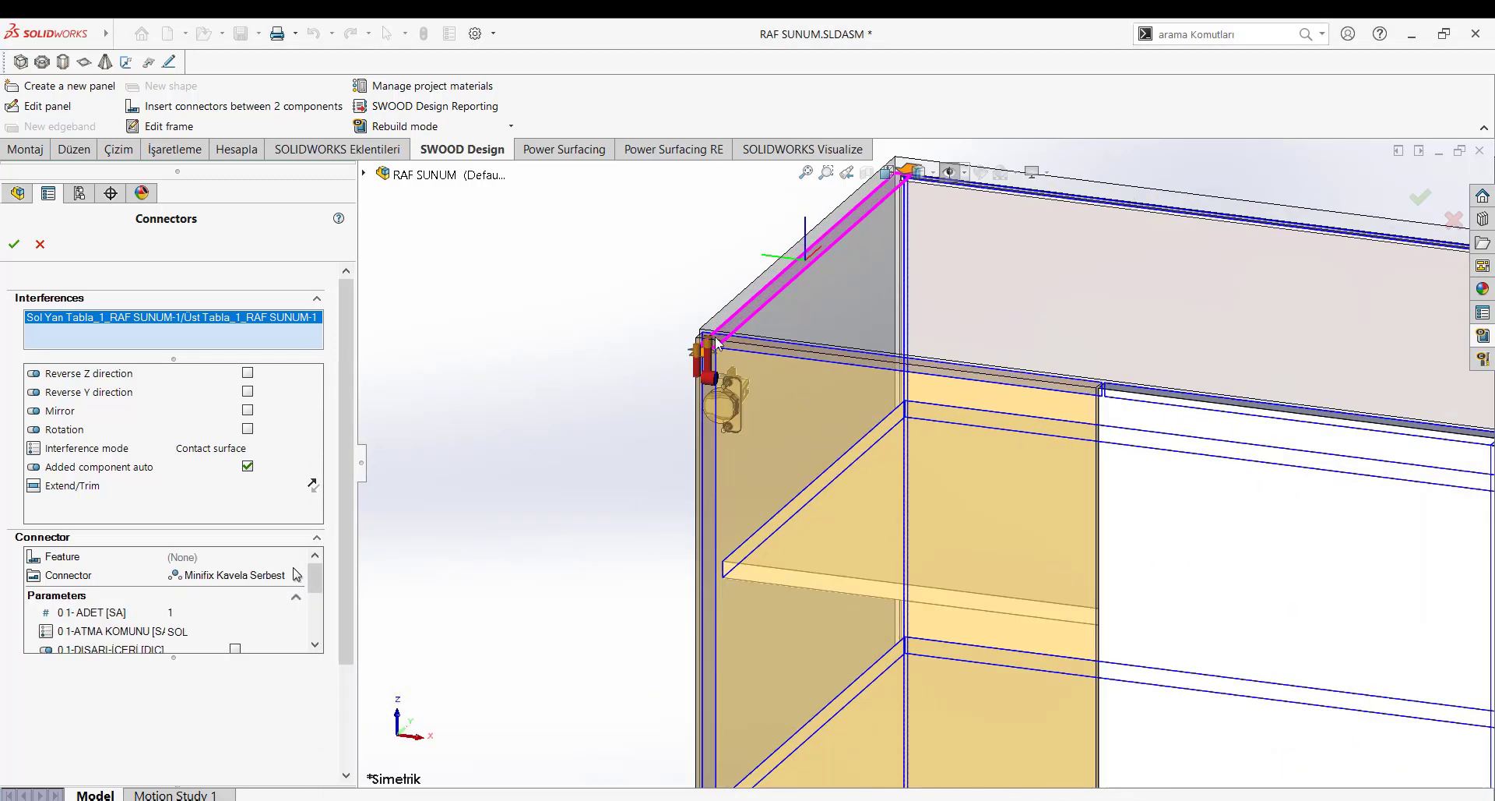
# Step: Set the connector's ATMA KOMUNU to ORTA, its ADET to 2 and its ATMA TİPİ to EŞİT
pyautogui.moveTo(289, 658); pyautogui.dragTo(289, 752)
pyautogui.click(294, 633)
pyautogui.click(294, 633)
pyautogui.click(230, 653)
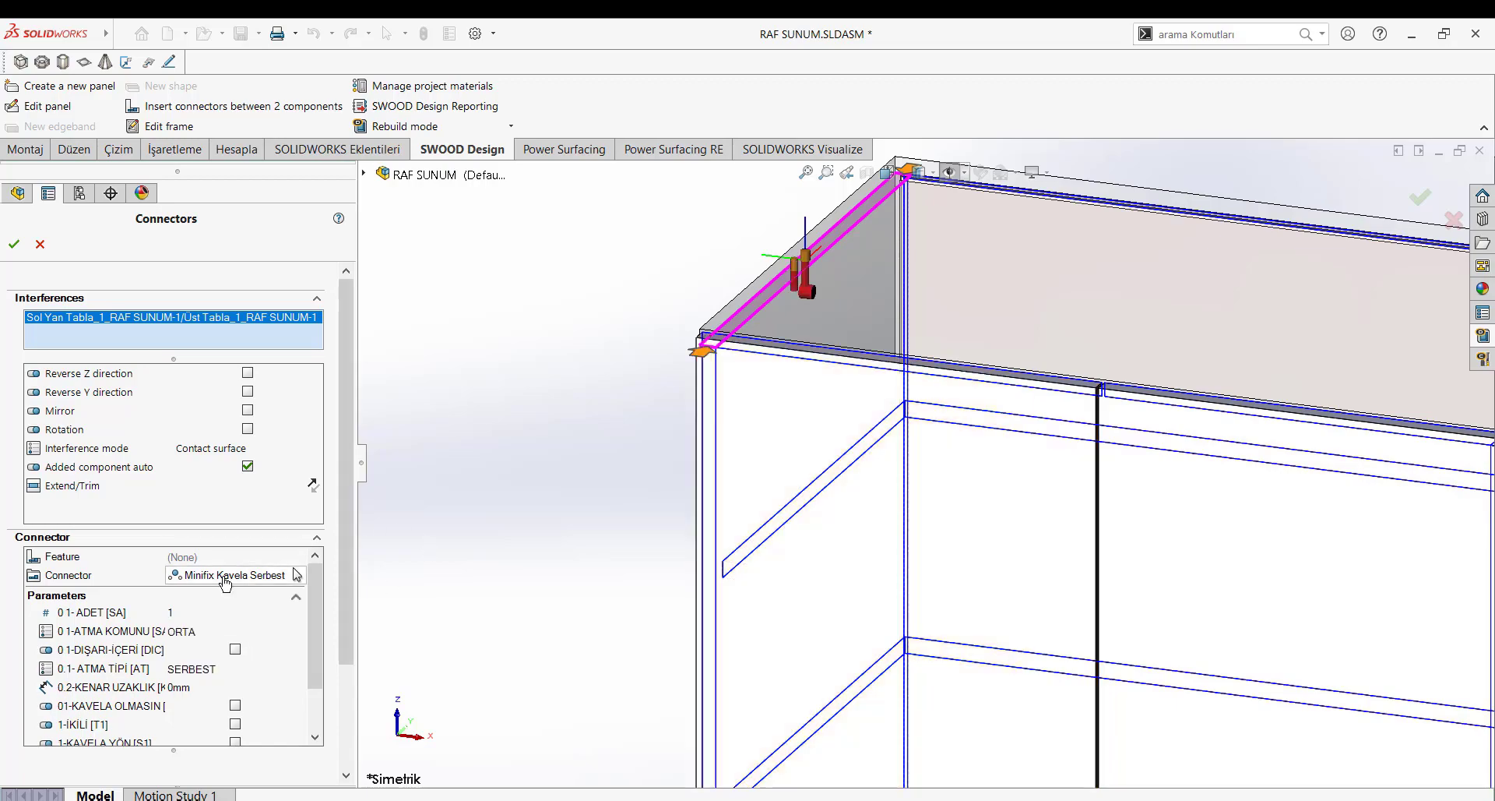
pyautogui.click(297, 613)
pyautogui.click(294, 673)
pyautogui.click(257, 693)
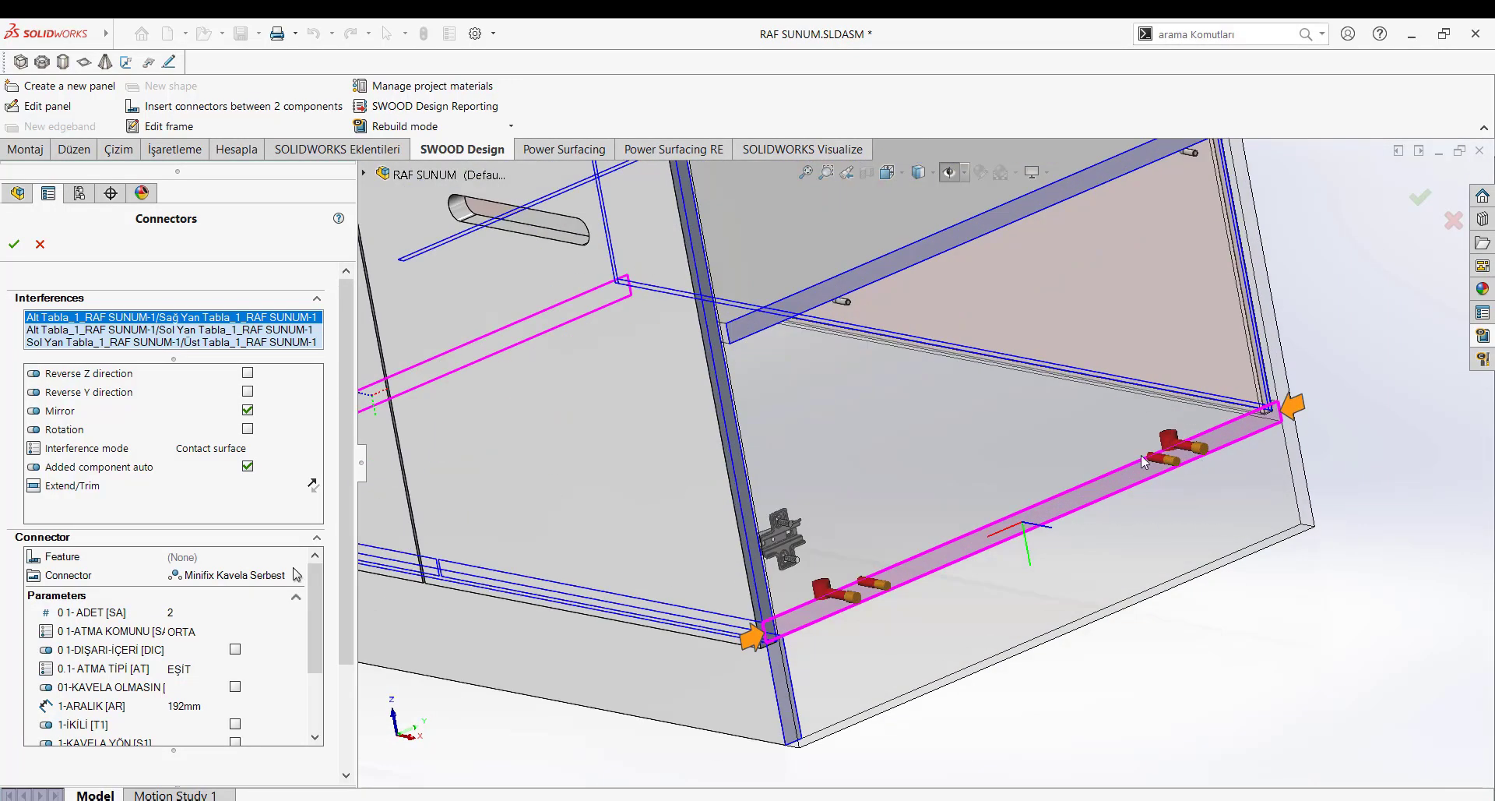
# Step: Add the joint between the right side and top panels, reverse its Y direction and accept the connectors
pyautogui.moveTo(1141, 454); pyautogui.dragTo(1101, 451, button='middle')
pyautogui.scroll(9, 1098, 450)
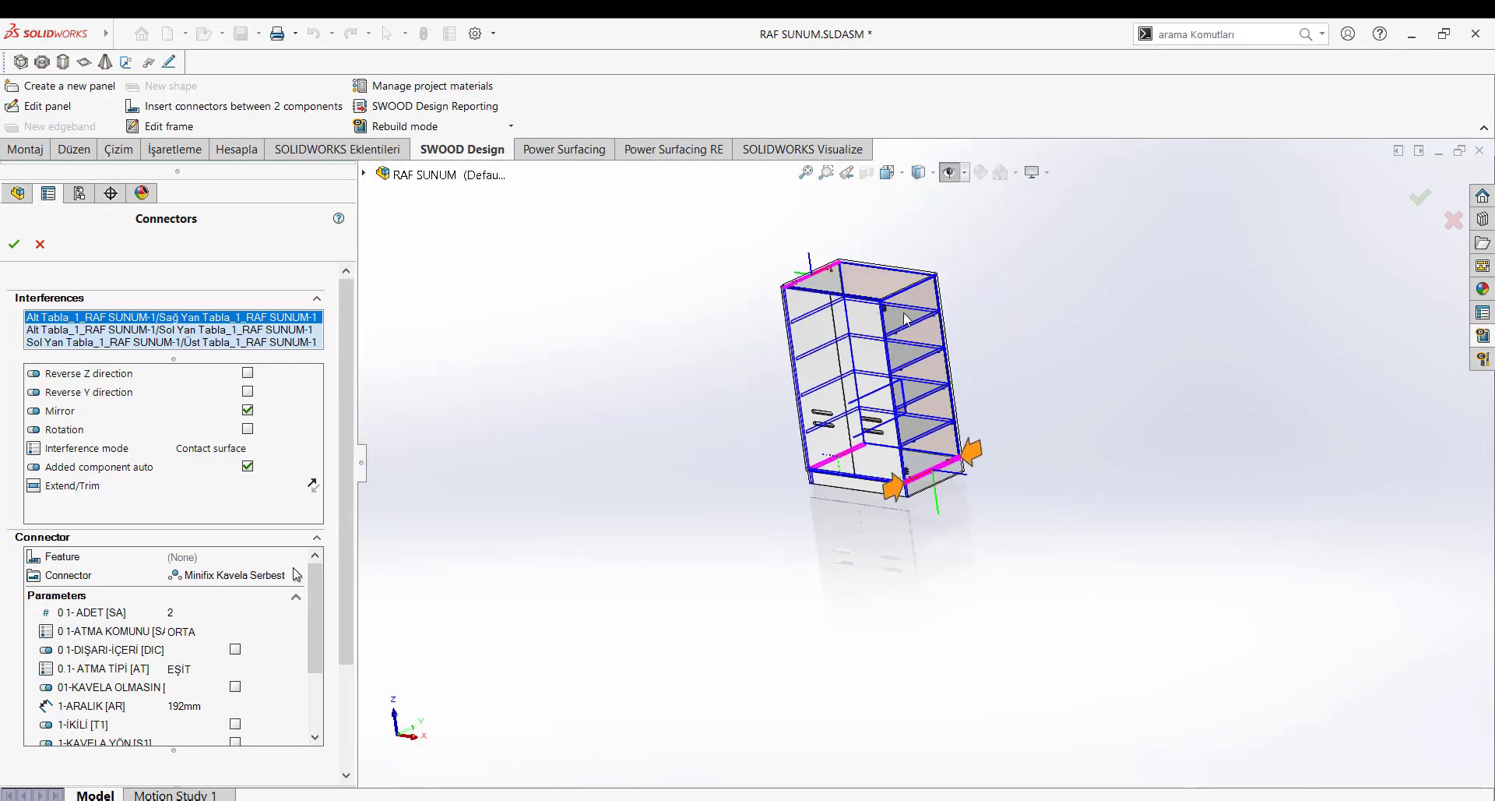
pyautogui.scroll(-8, 905, 308)
pyautogui.click(913, 391)
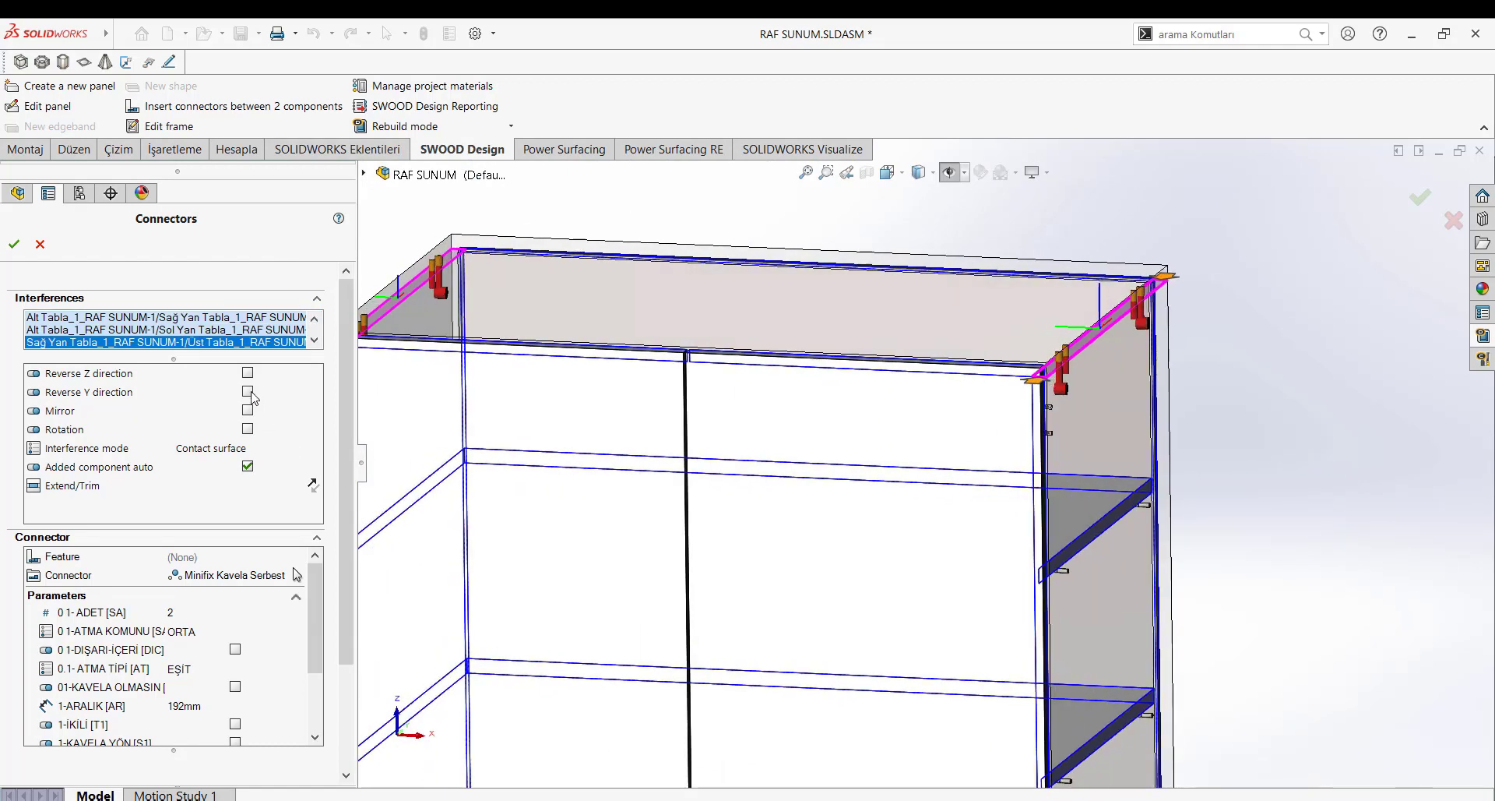
pyautogui.scroll(4, 954, 319)
pyautogui.moveTo(952, 342); pyautogui.dragTo(898, 501, button='middle')
pyautogui.scroll(4, 919, 421)
pyautogui.scroll(-3, 898, 500)
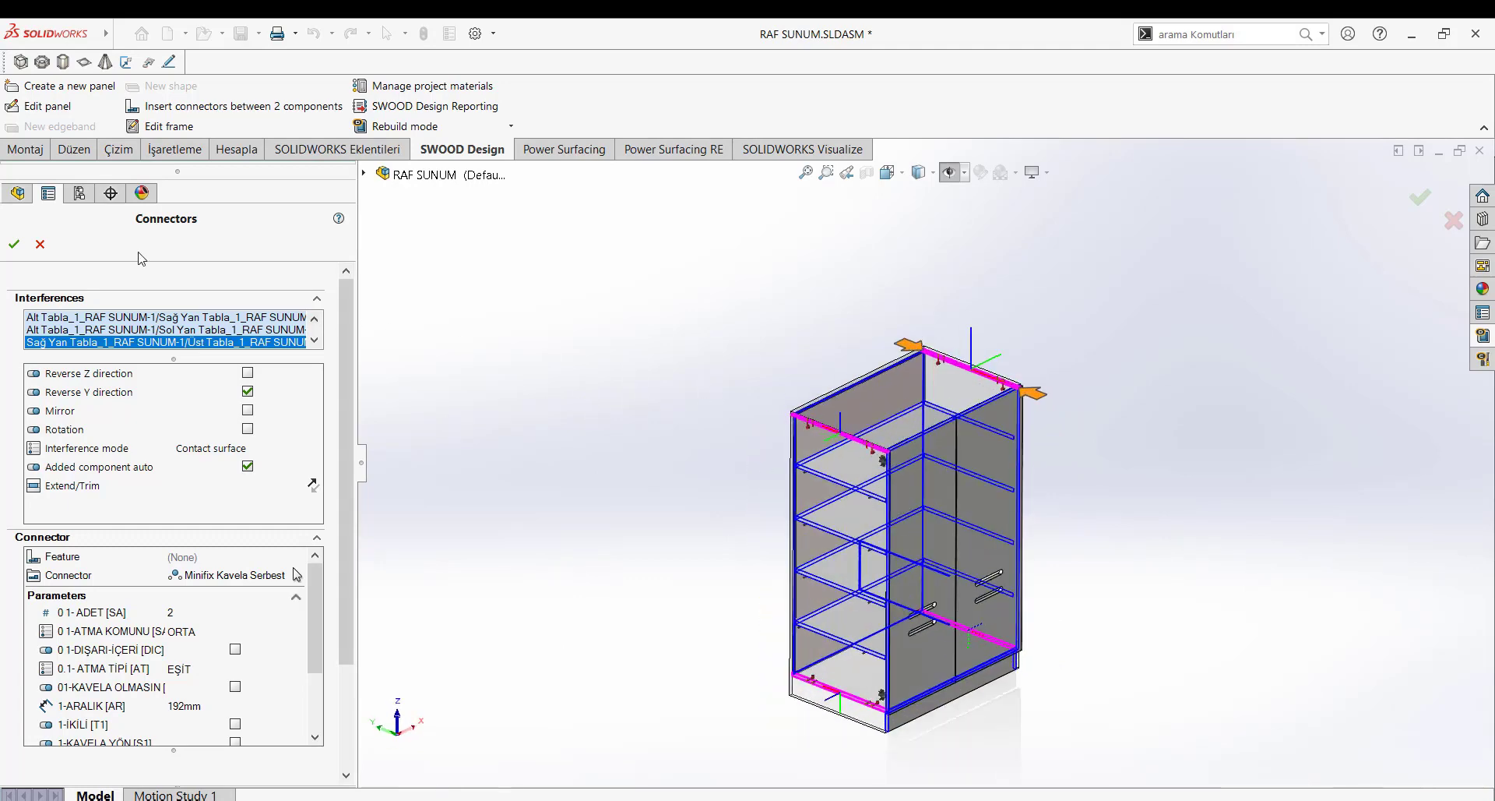
pyautogui.click(14, 244)
# Step: Inspect the cabinet's connectors with hidden lines visible and restore the shaded with edges display
pyautogui.click(933, 173)
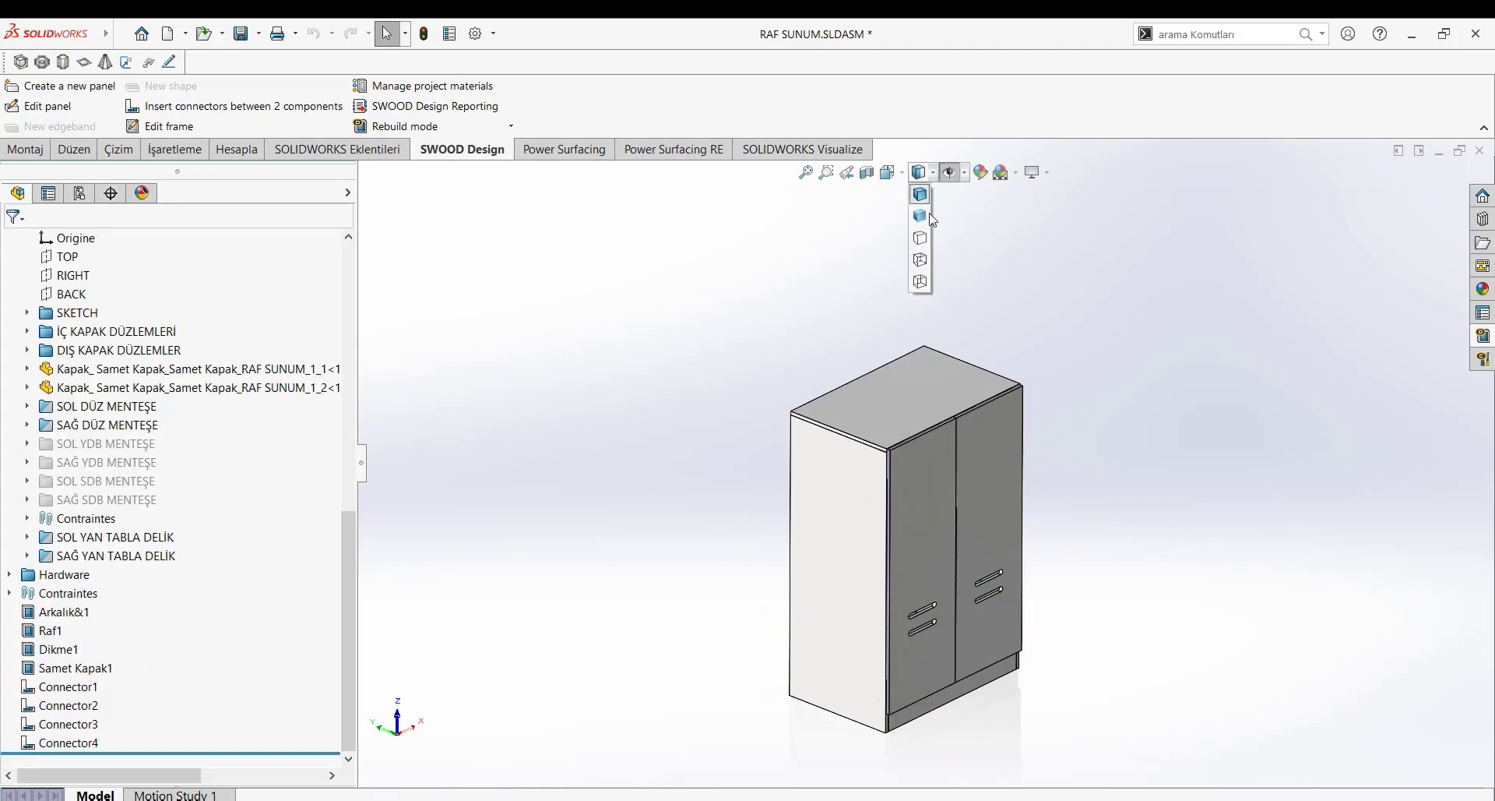
pyautogui.click(921, 261)
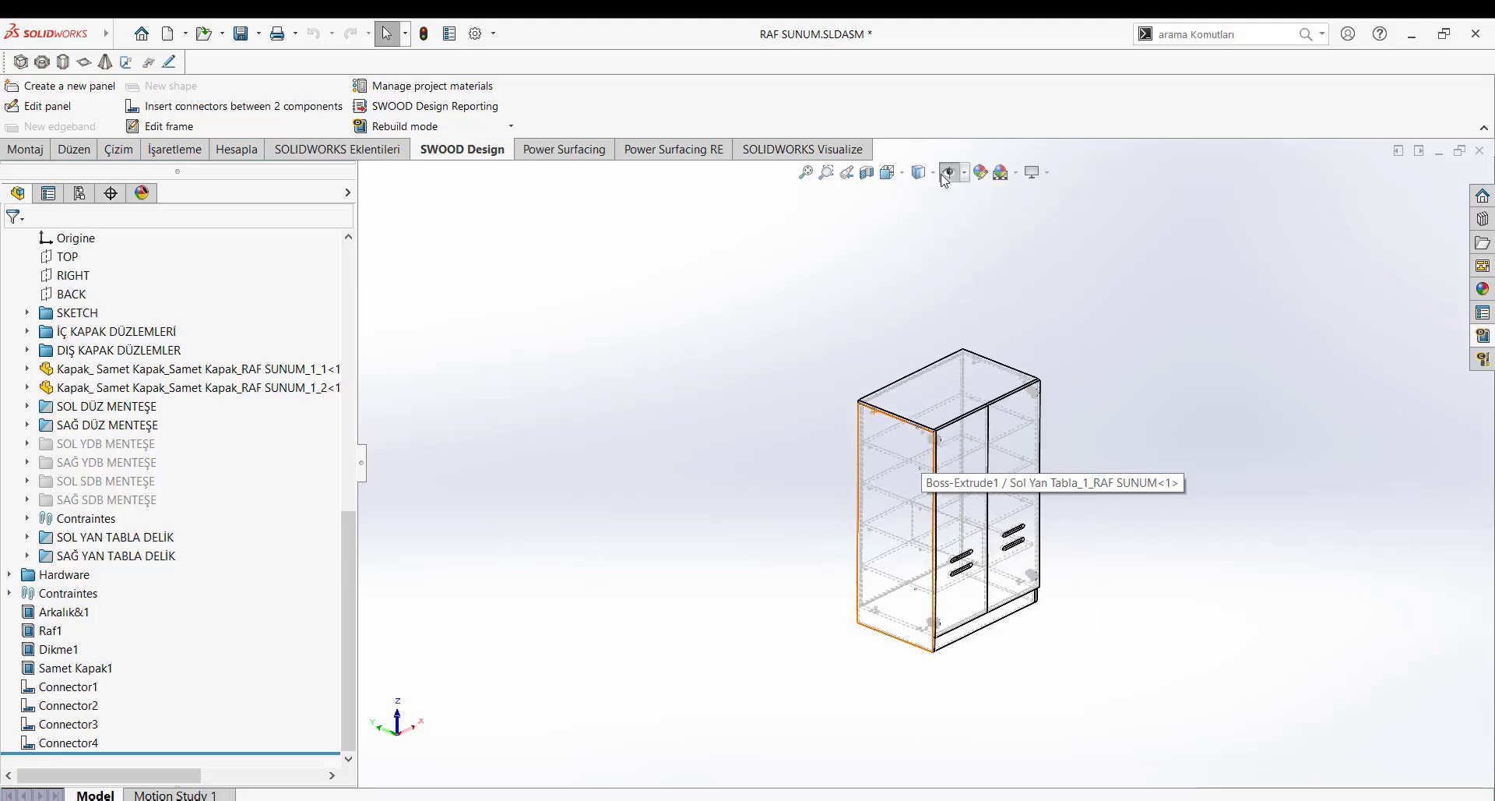
pyautogui.click(935, 176)
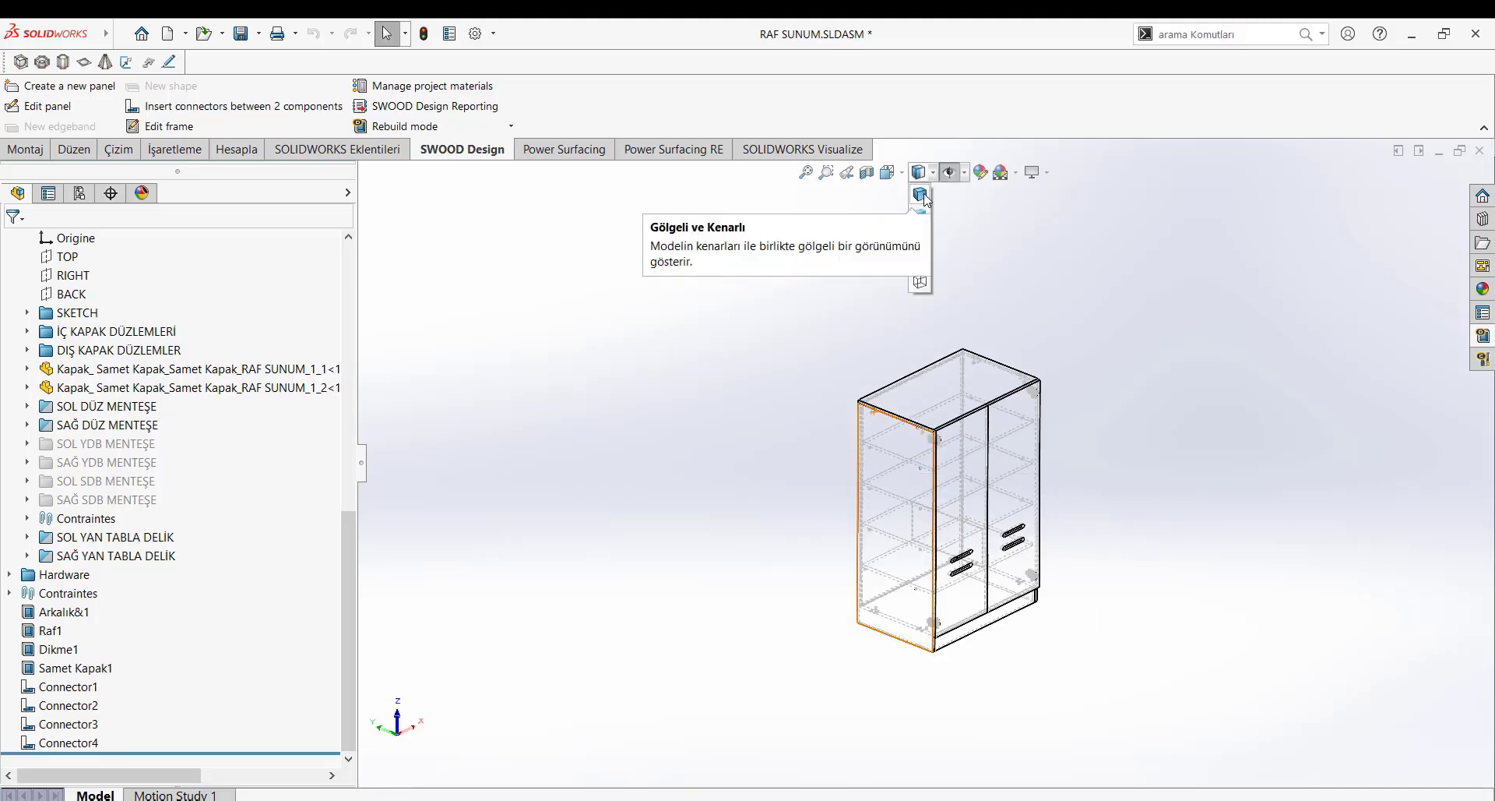
pyautogui.click(923, 194)
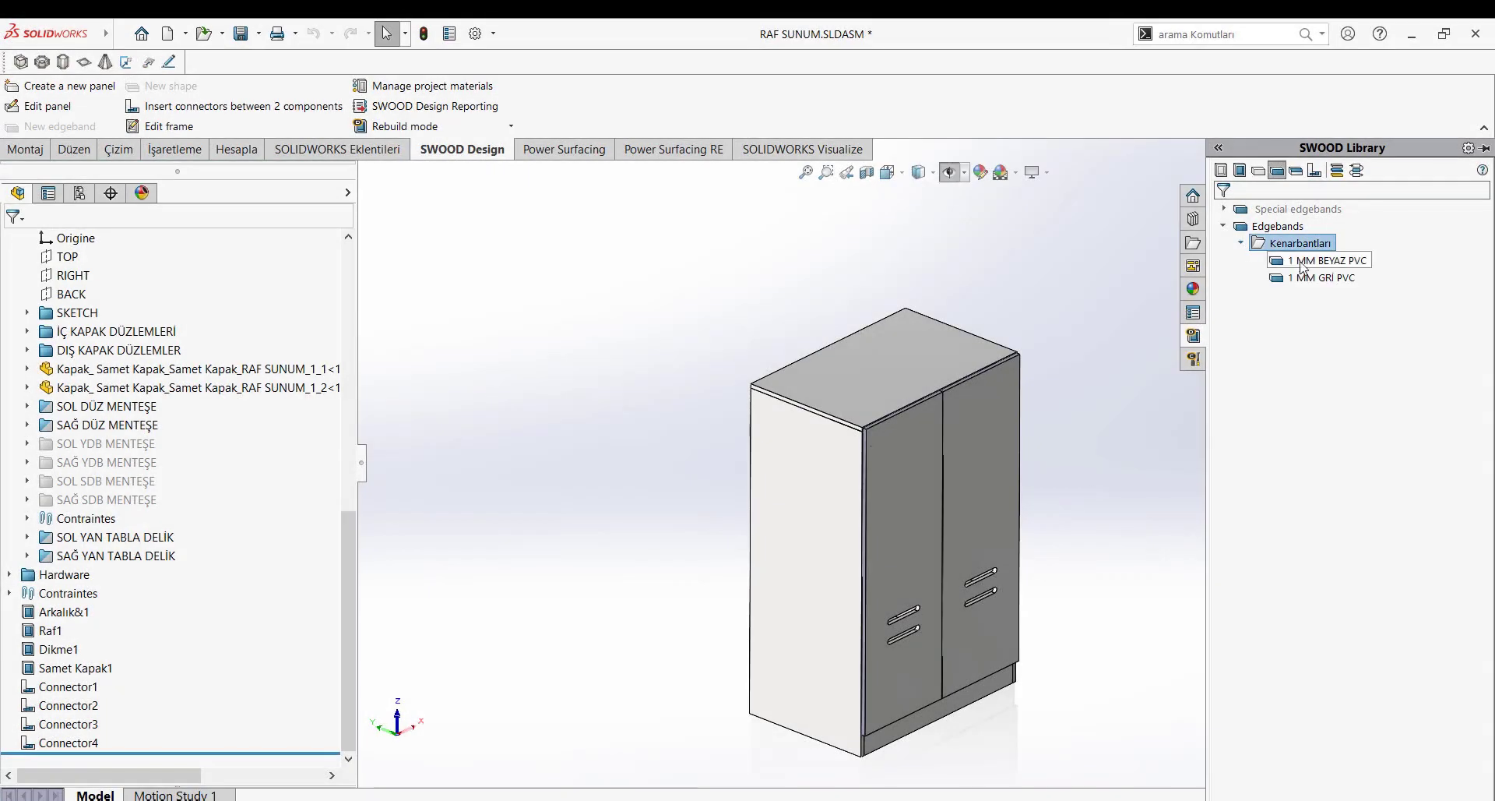
# Step: Apply the 1 MM BEYAZ PVC edgeband from the SWOOD Library to the left door's top edge
pyautogui.scroll(-5, 887, 442)
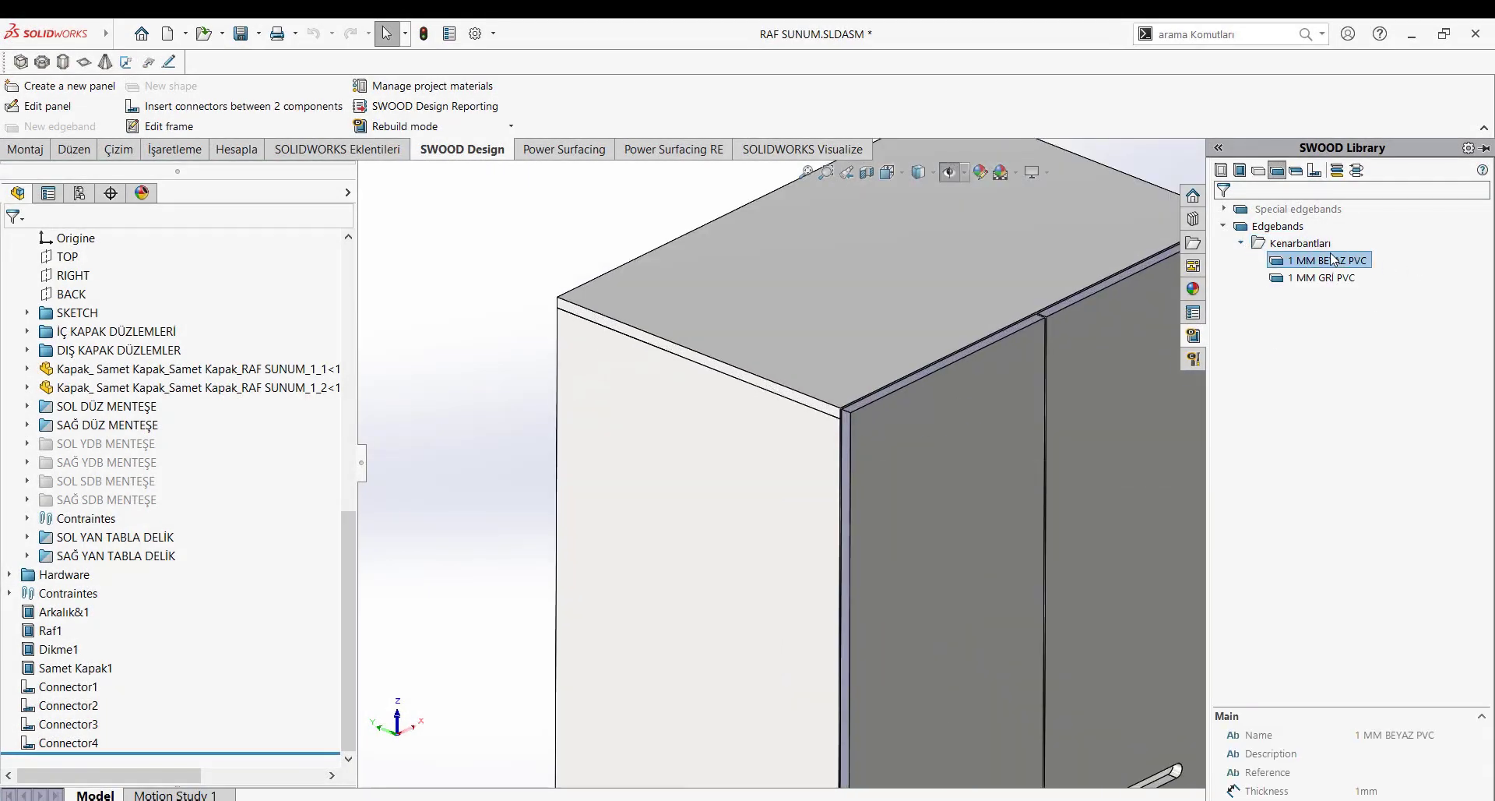
pyautogui.scroll(-2, 965, 345)
pyautogui.moveTo(1317, 260); pyautogui.dragTo(933, 372)
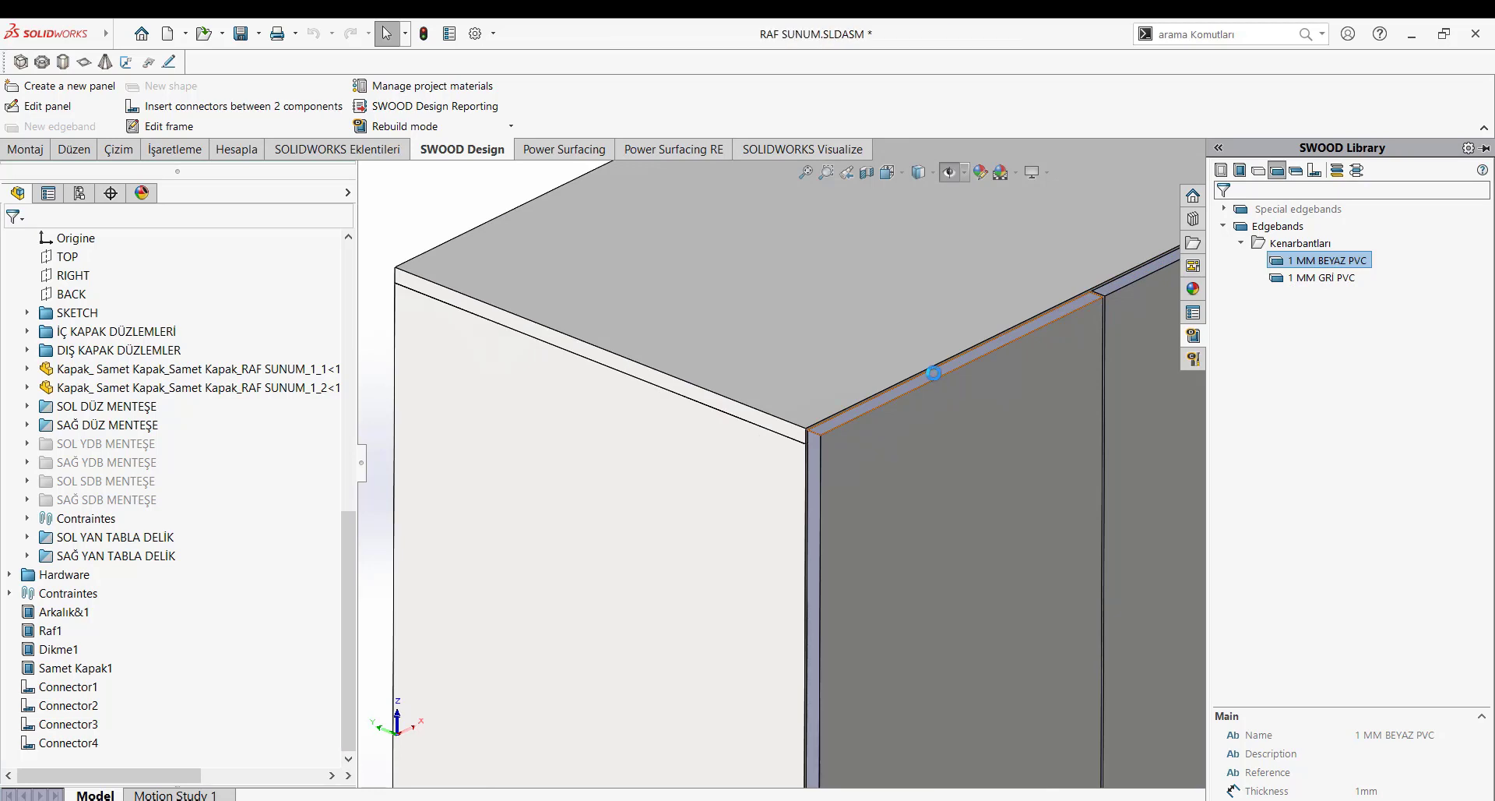
pyautogui.click(933, 373)
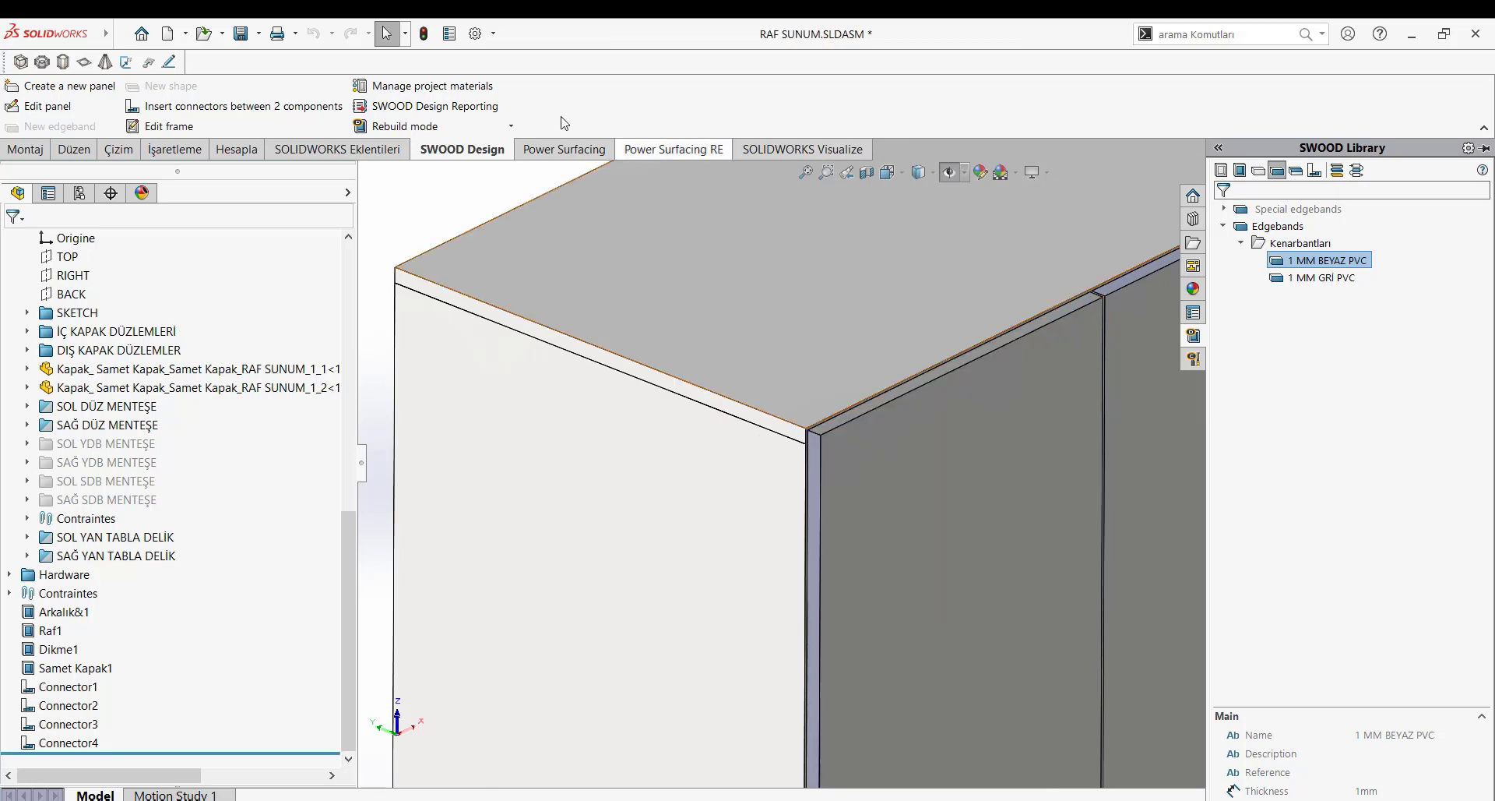
# Step: Add the left door's outer side, bottom and inner side edges to the 1 MM BEYAZ PVC material group
pyautogui.click(151, 433)
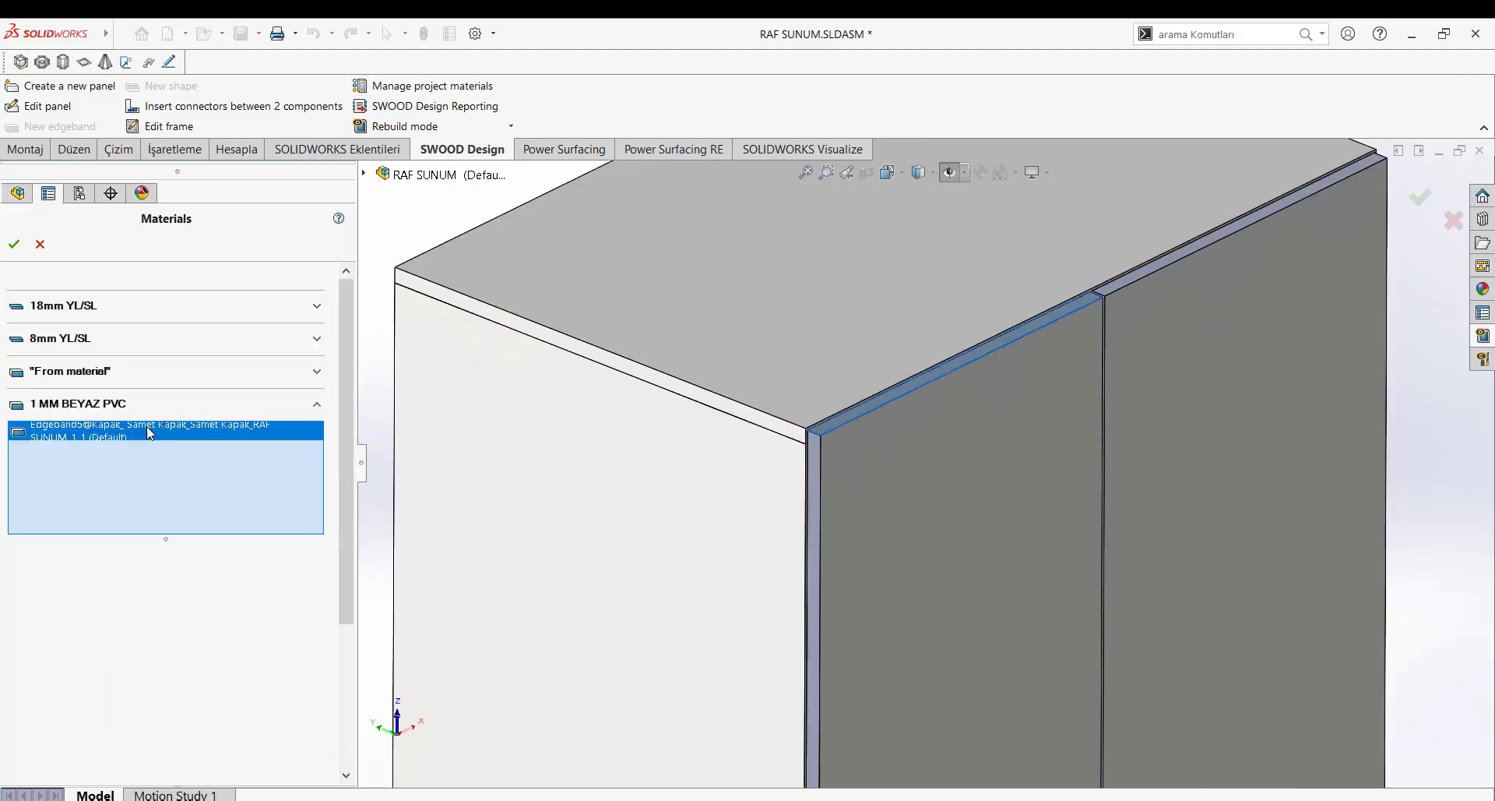
pyautogui.click(818, 452)
pyautogui.scroll(6, 882, 500)
pyautogui.scroll(-7, 915, 631)
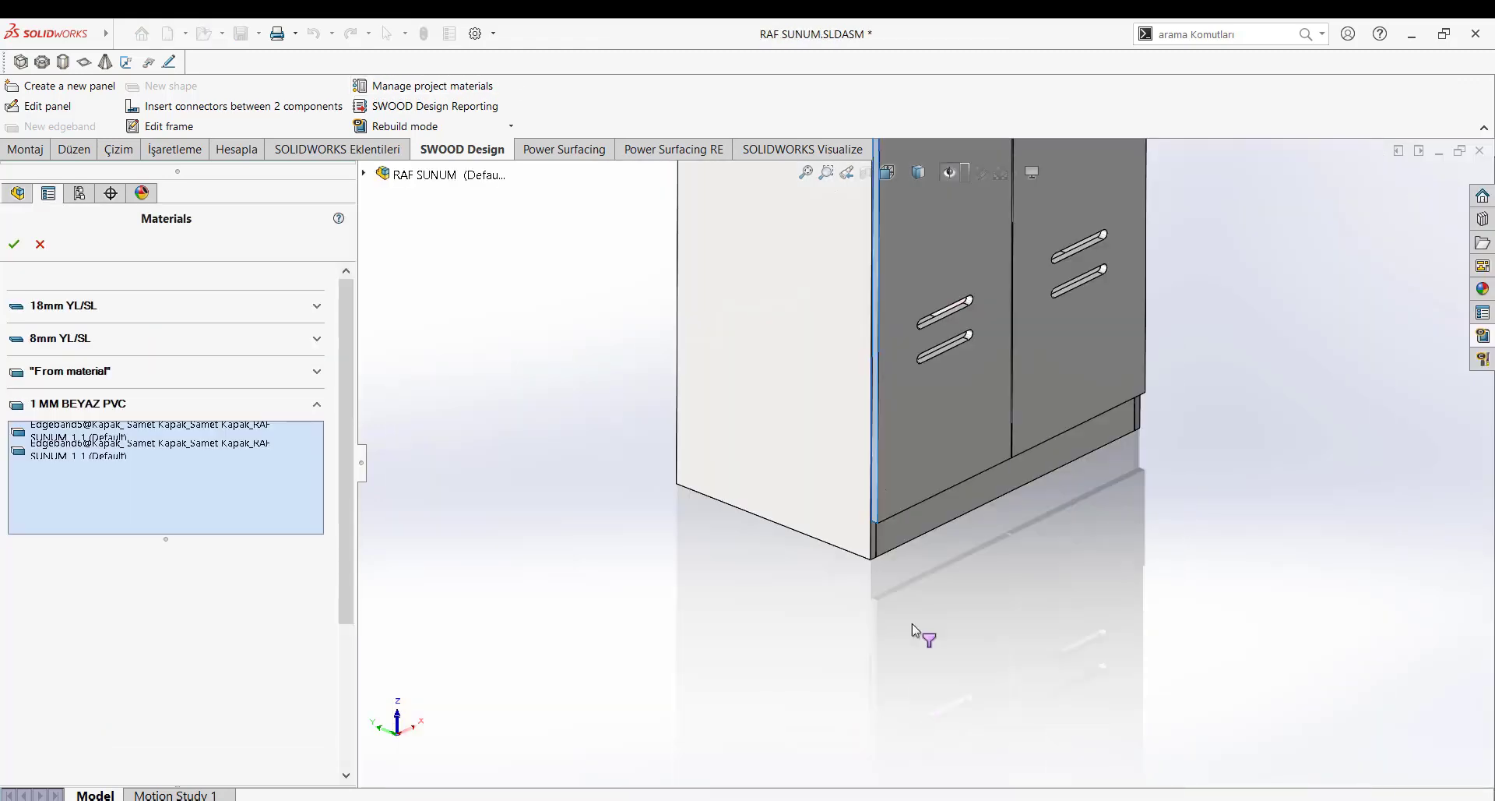
pyautogui.moveTo(913, 623); pyautogui.dragTo(888, 269, button='middle')
pyautogui.scroll(-2, 1059, 311)
pyautogui.click(1099, 315)
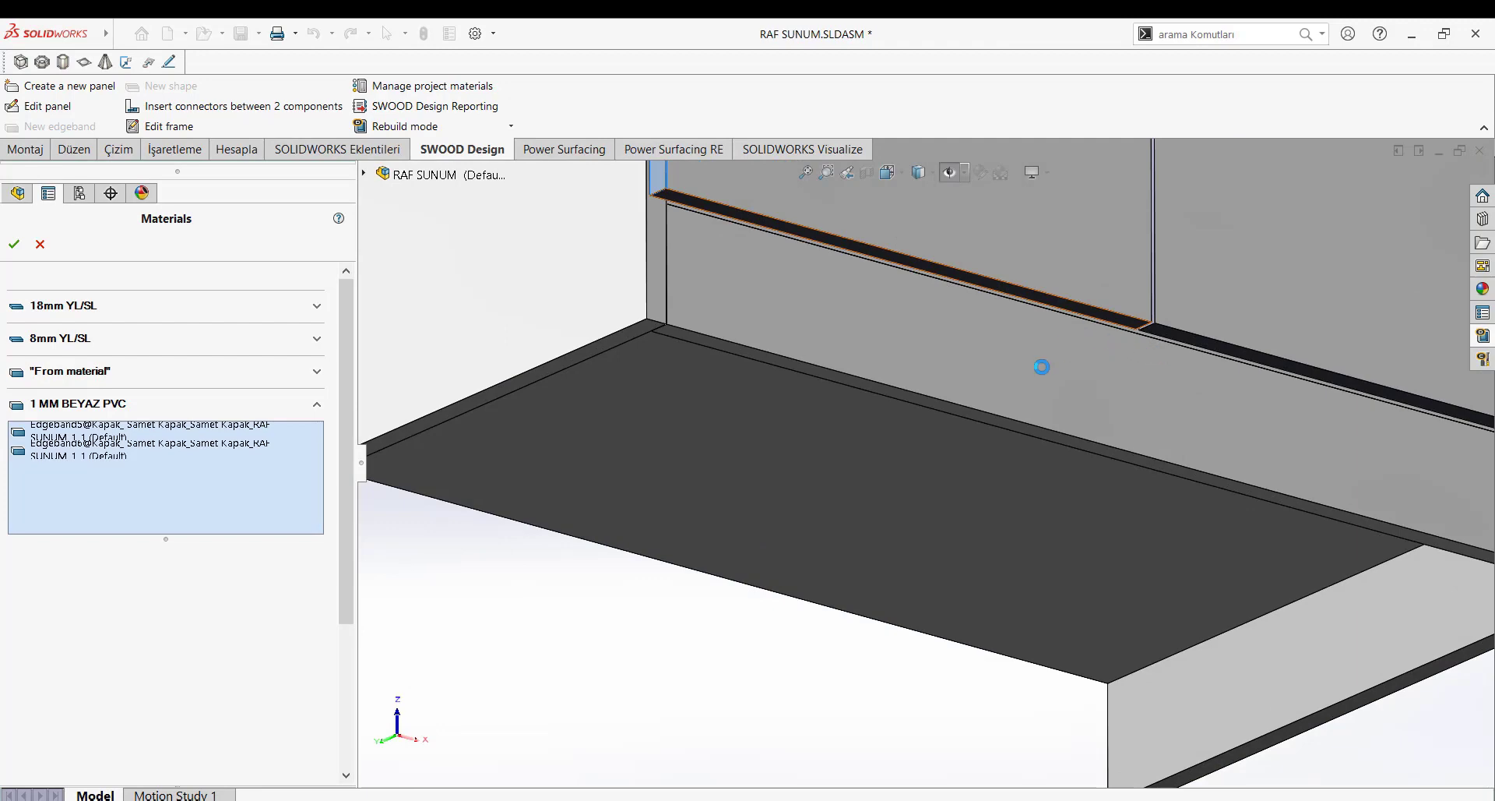
pyautogui.scroll(4, 978, 350)
pyautogui.scroll(-10, 826, 448)
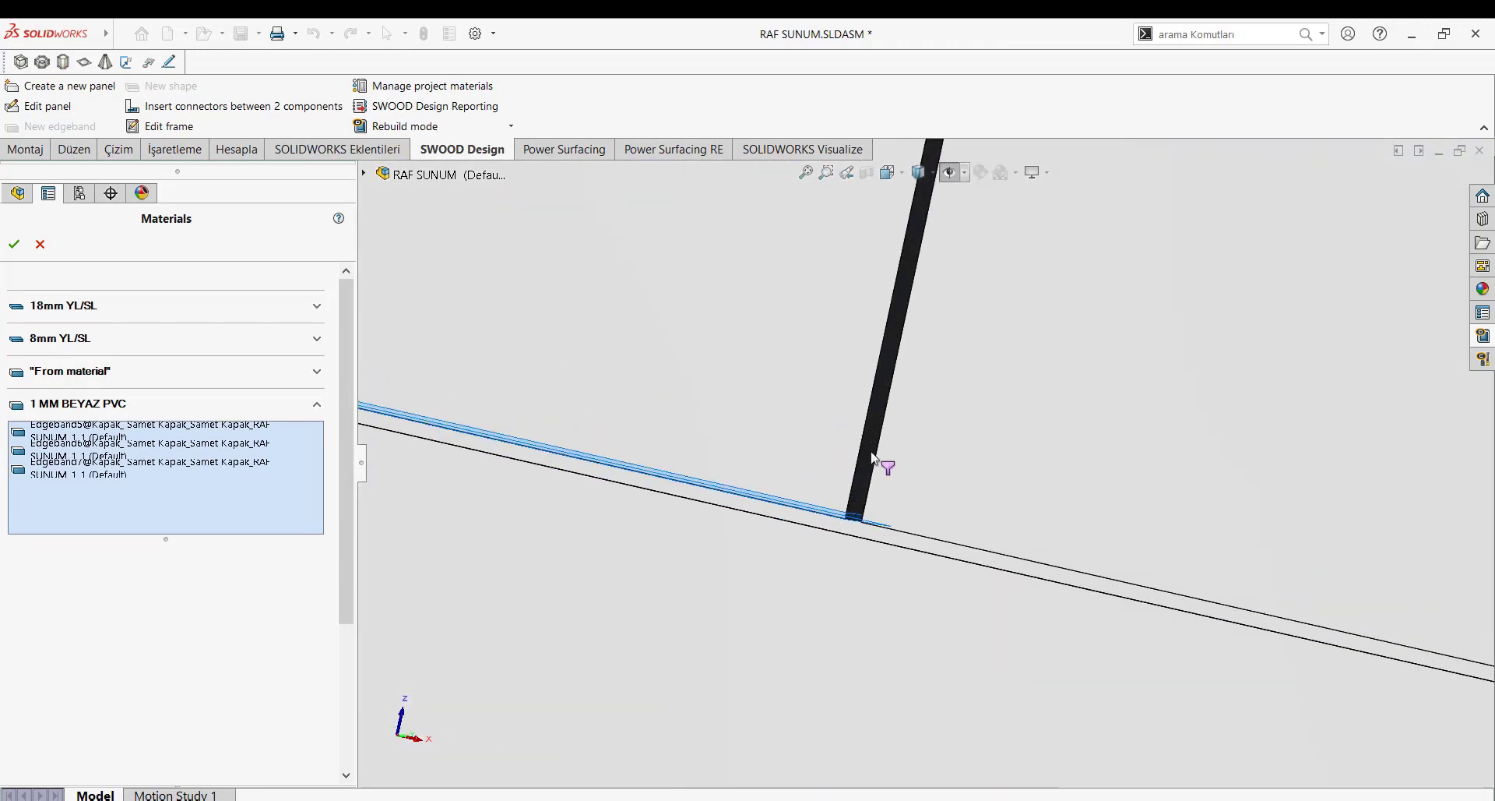
pyautogui.click(888, 459)
# Step: Add the right door's edges to the 1 MM BEYAZ PVC group and accept the material assignments
pyautogui.scroll(6, 890, 459)
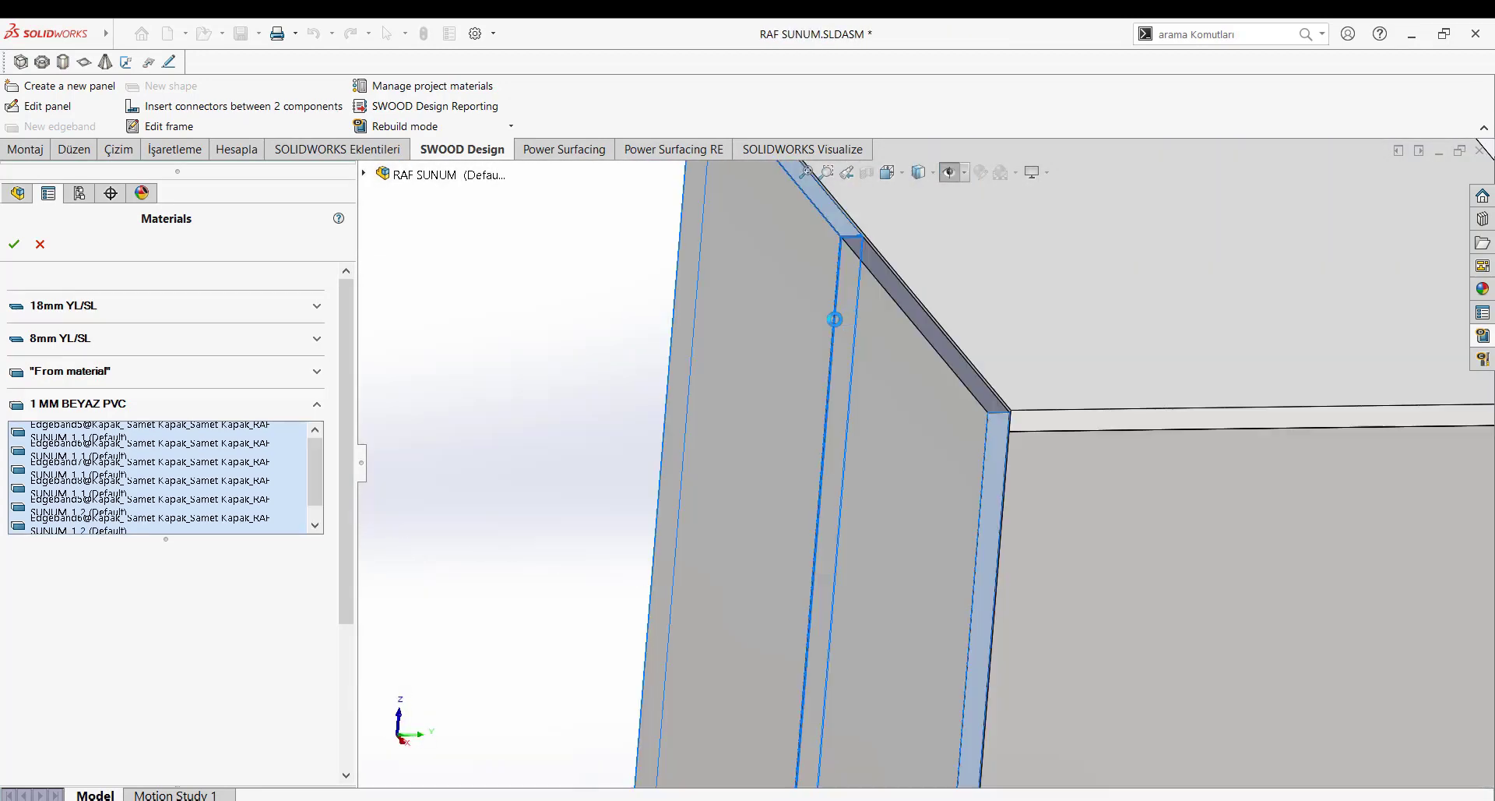
pyautogui.scroll(4, 873, 366)
pyautogui.moveTo(875, 371); pyautogui.dragTo(966, 514, button='middle')
pyautogui.click(14, 244)
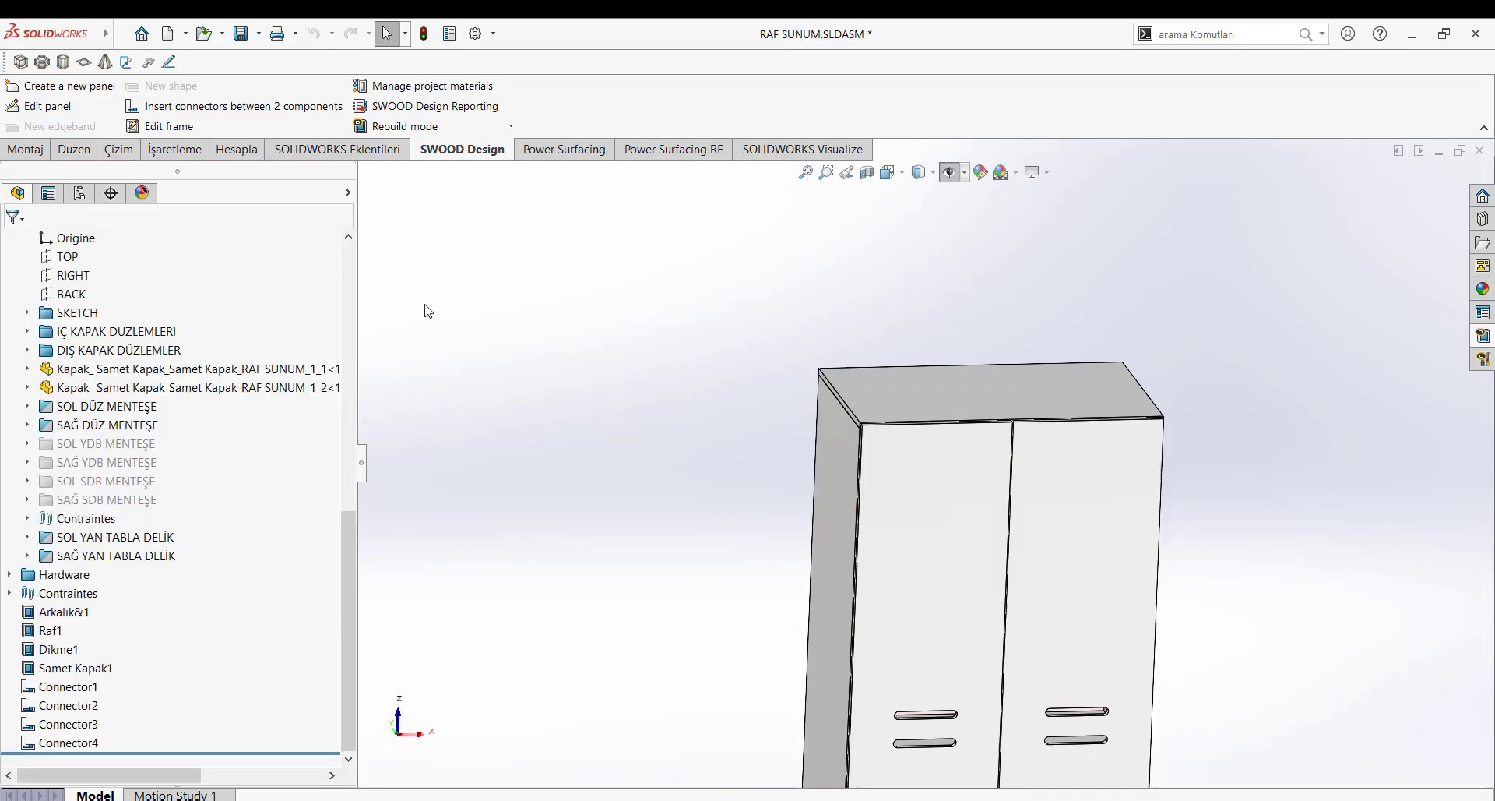
# Step: Generate the SWOOD Design report for RAF SUNUM and open its WEB_REPORT_DETAILS document in the browser
pyautogui.scroll(3, 927, 467)
pyautogui.hotkey('ctrl', '7')
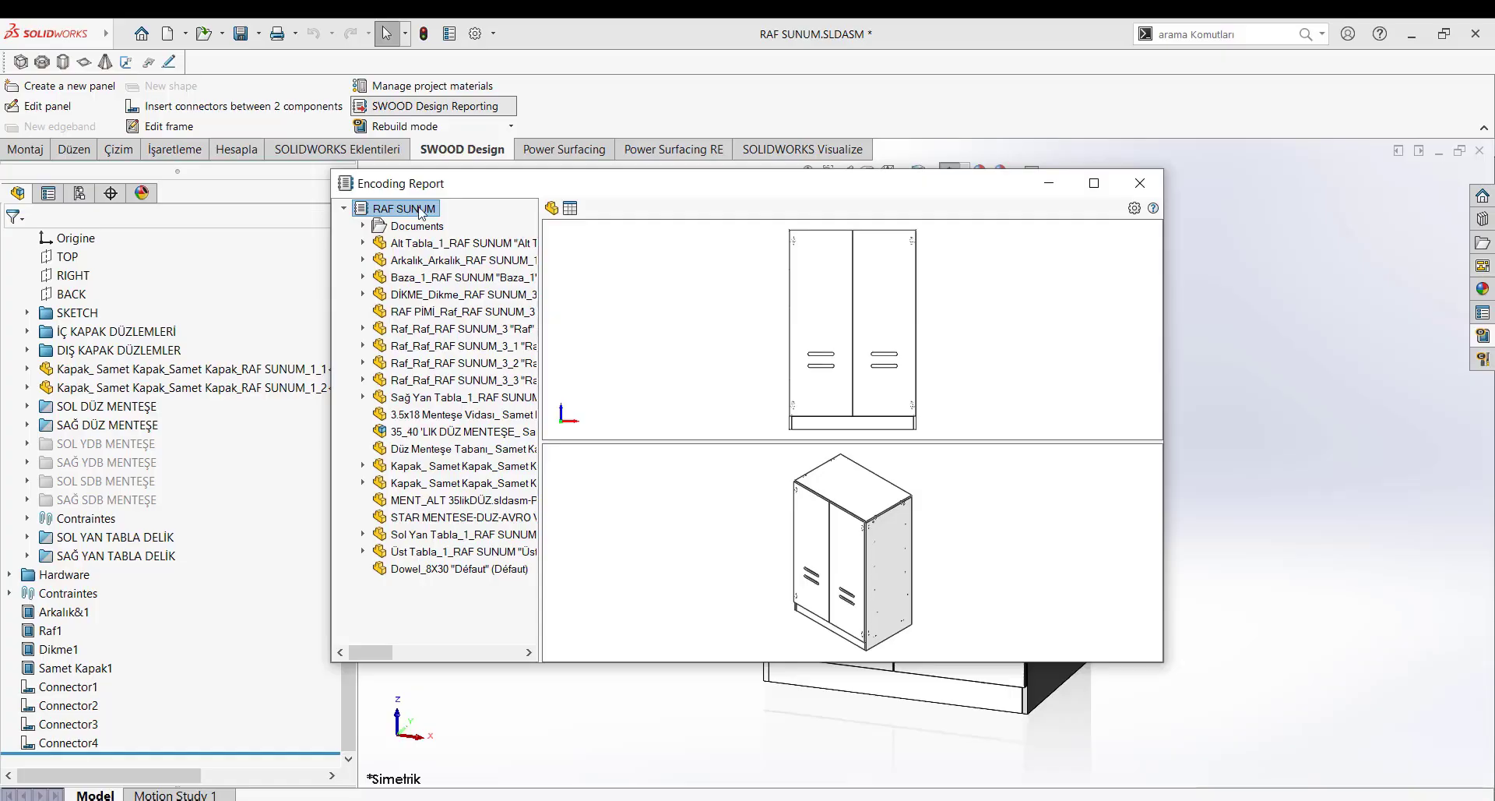
pyautogui.click(363, 226)
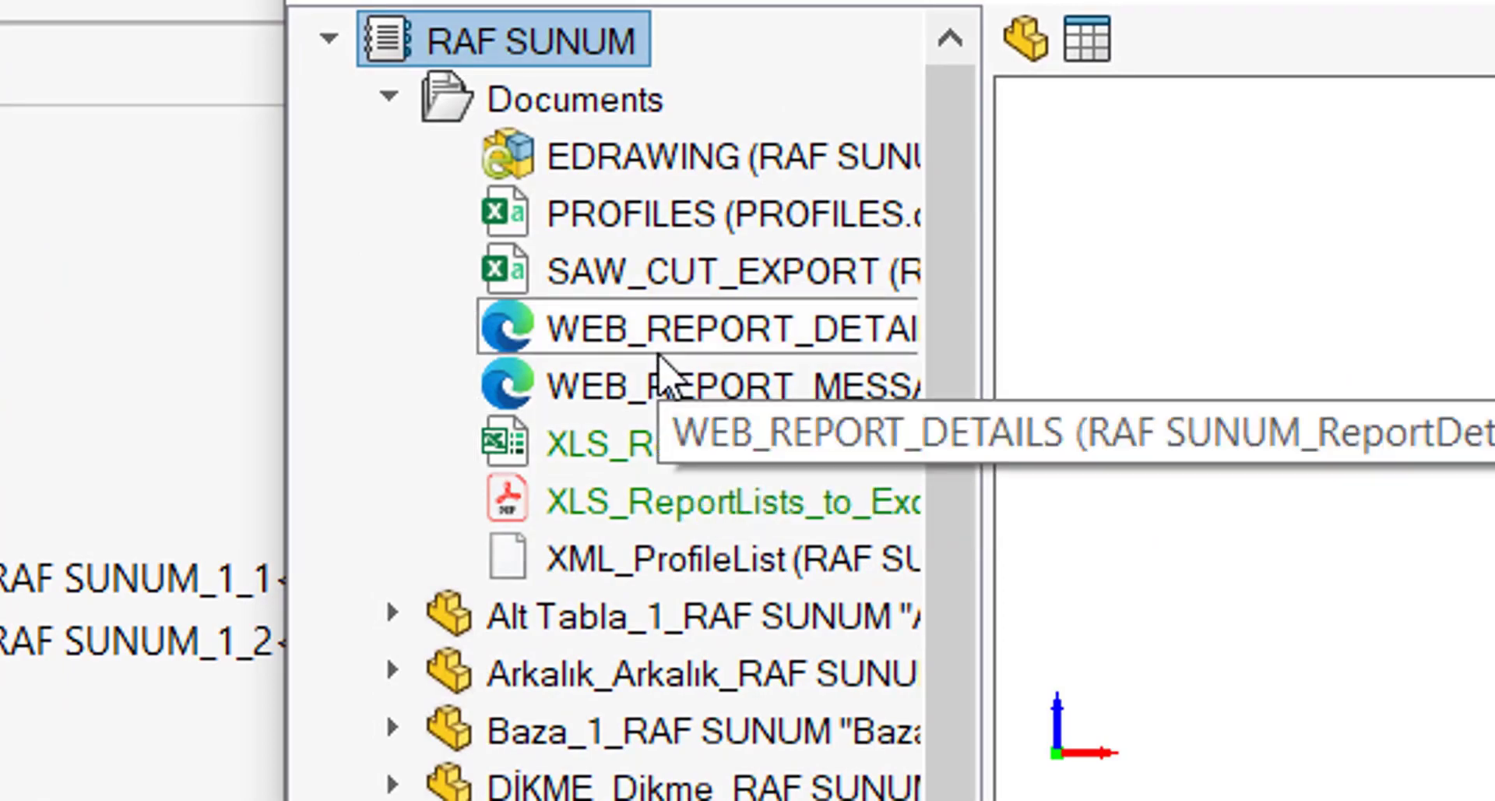
pyautogui.doubleClick(660, 333)
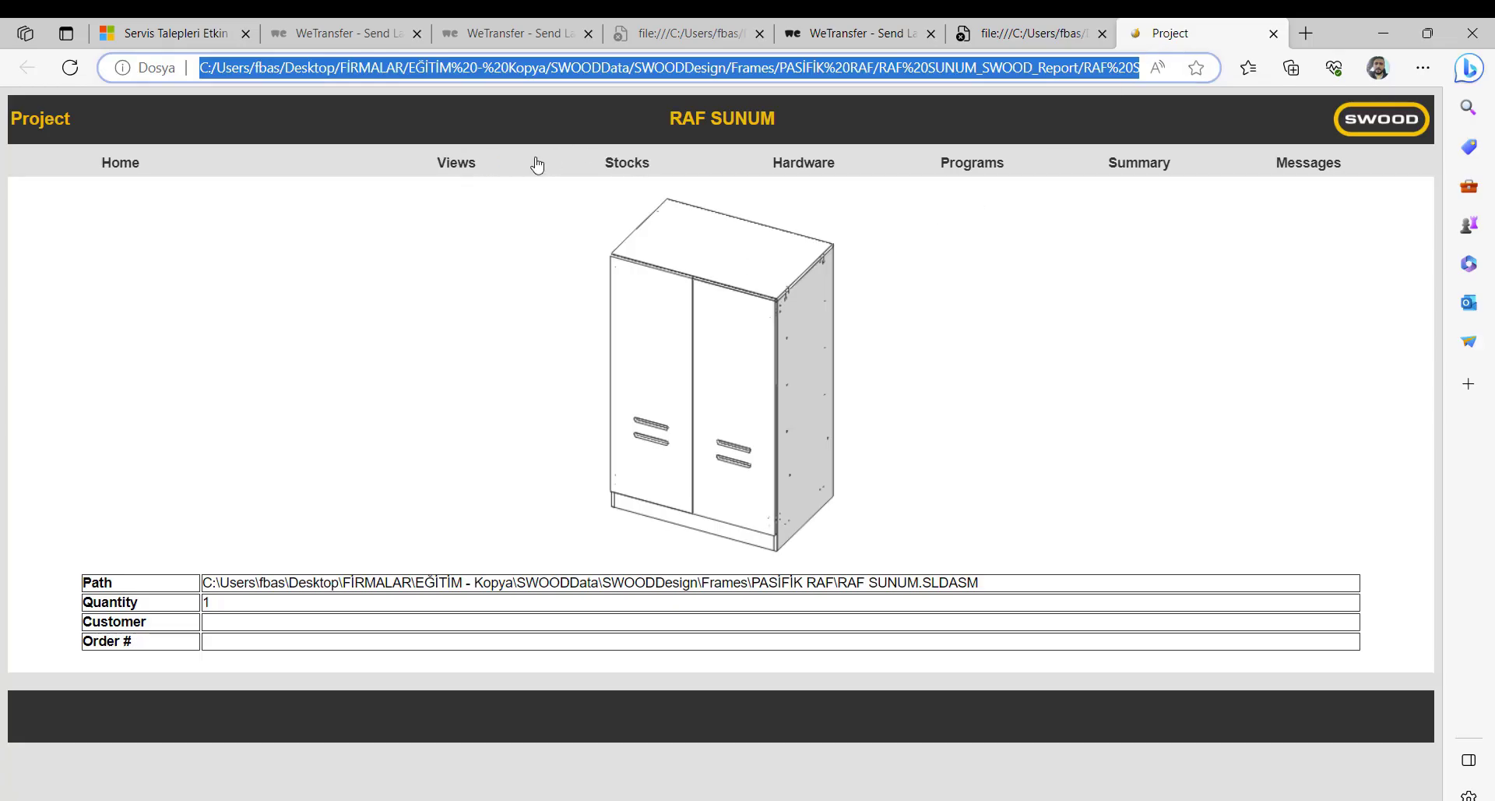
# Step: Review the Views, Stocks, Hardware and Programs pages of the web report
pyautogui.click(469, 162)
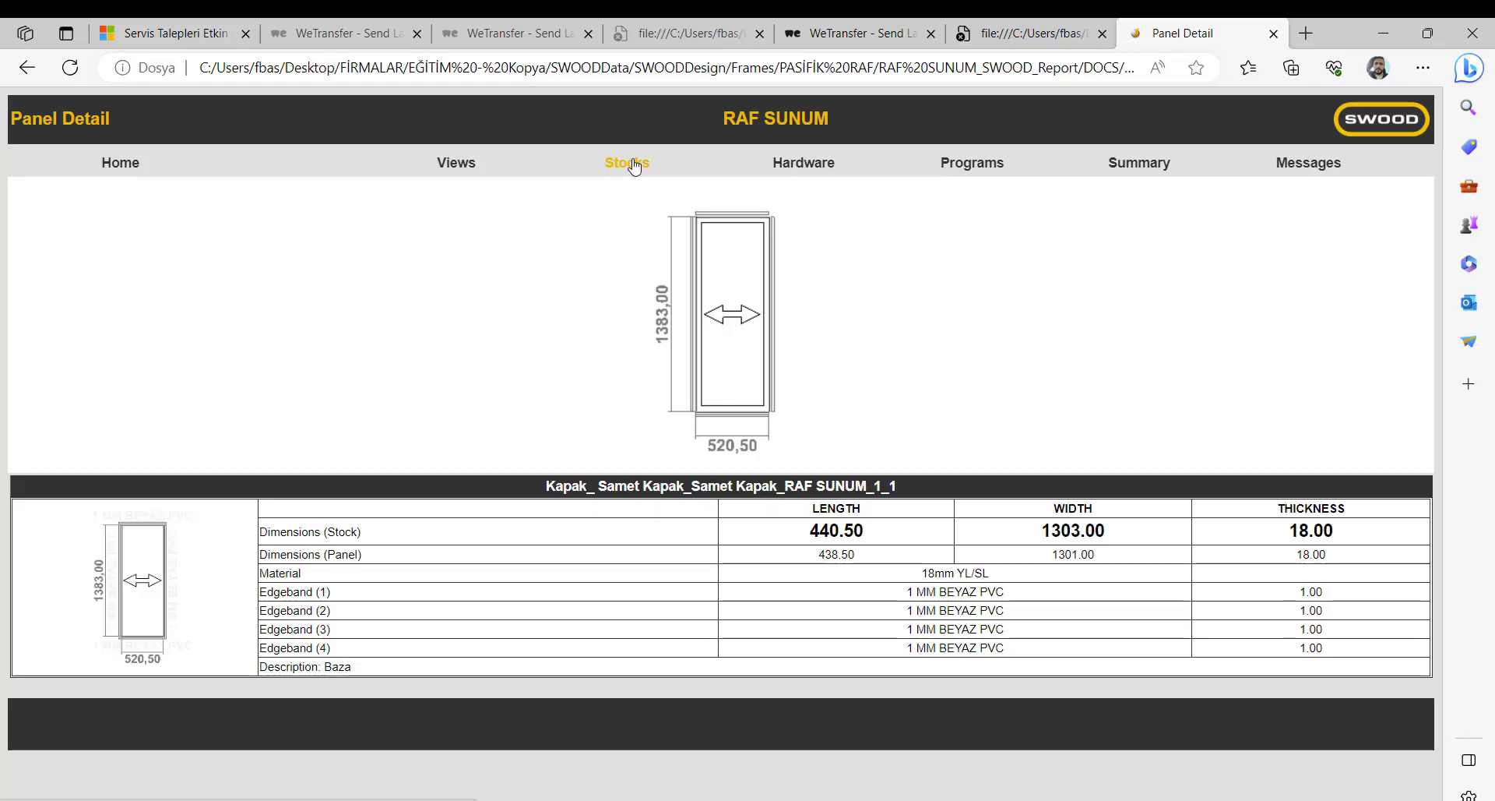
pyautogui.click(631, 163)
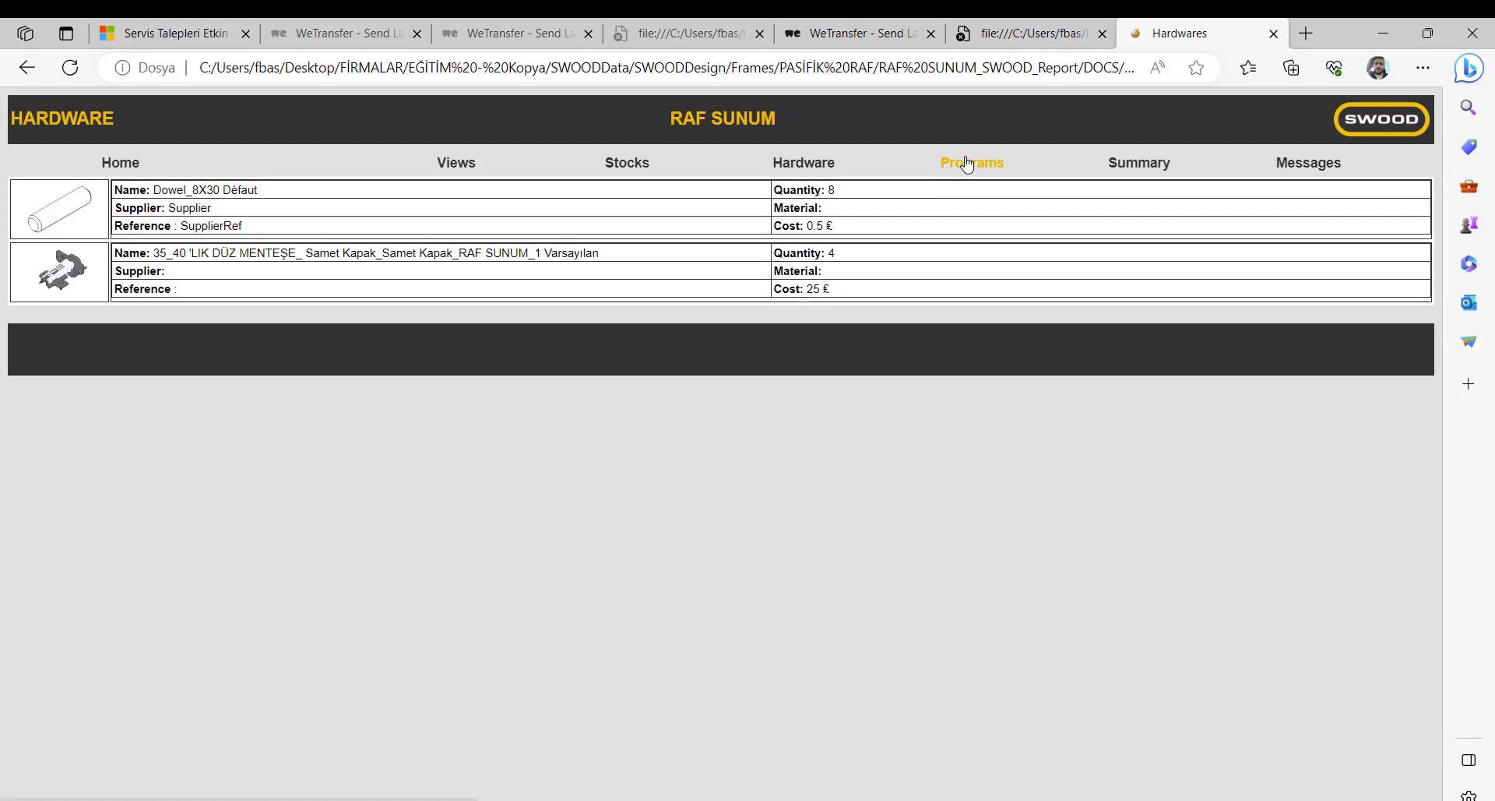
pyautogui.click(969, 164)
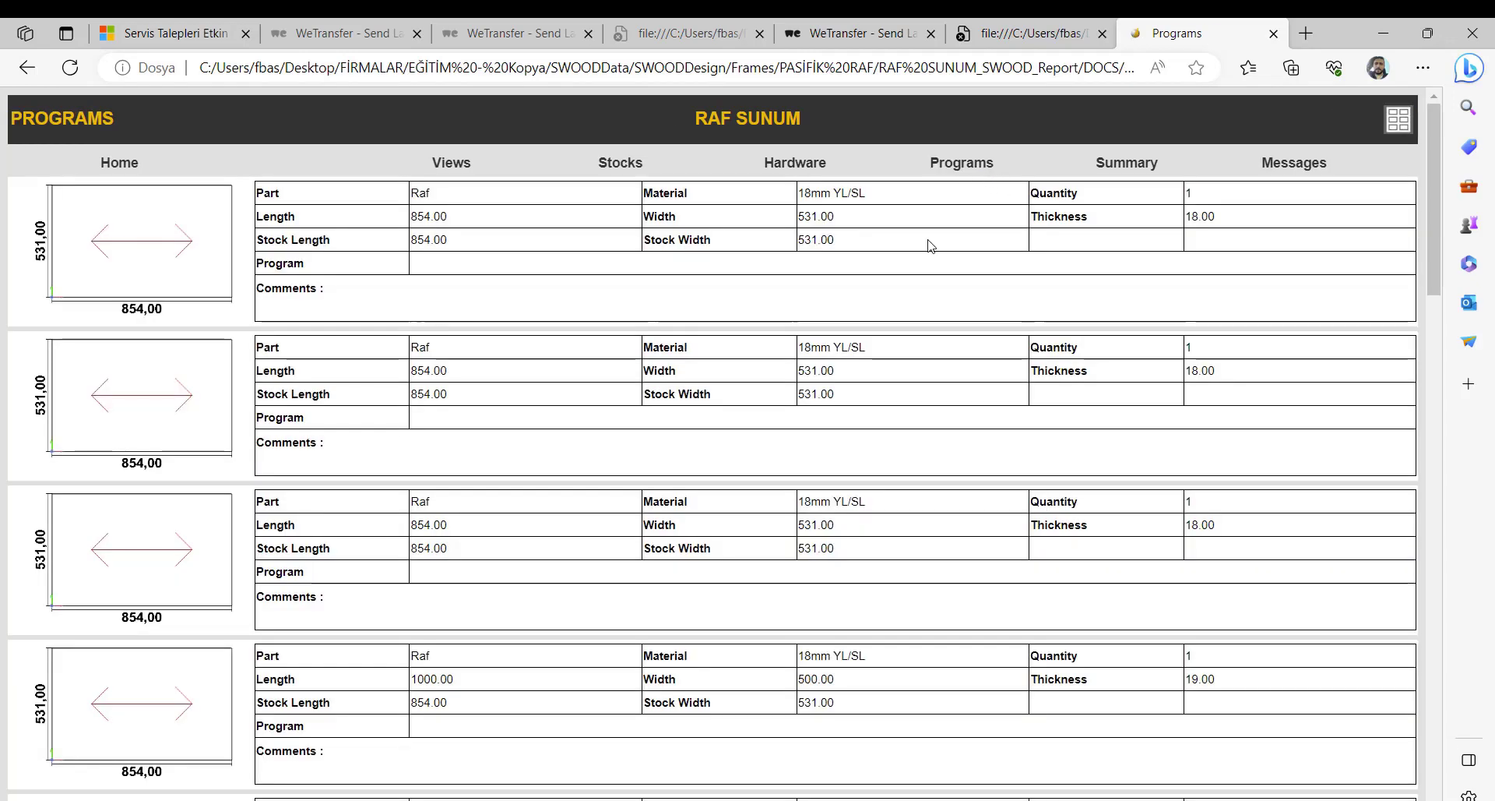
pyautogui.scroll(-2, 931, 247)
pyautogui.scroll(-15, 931, 246)
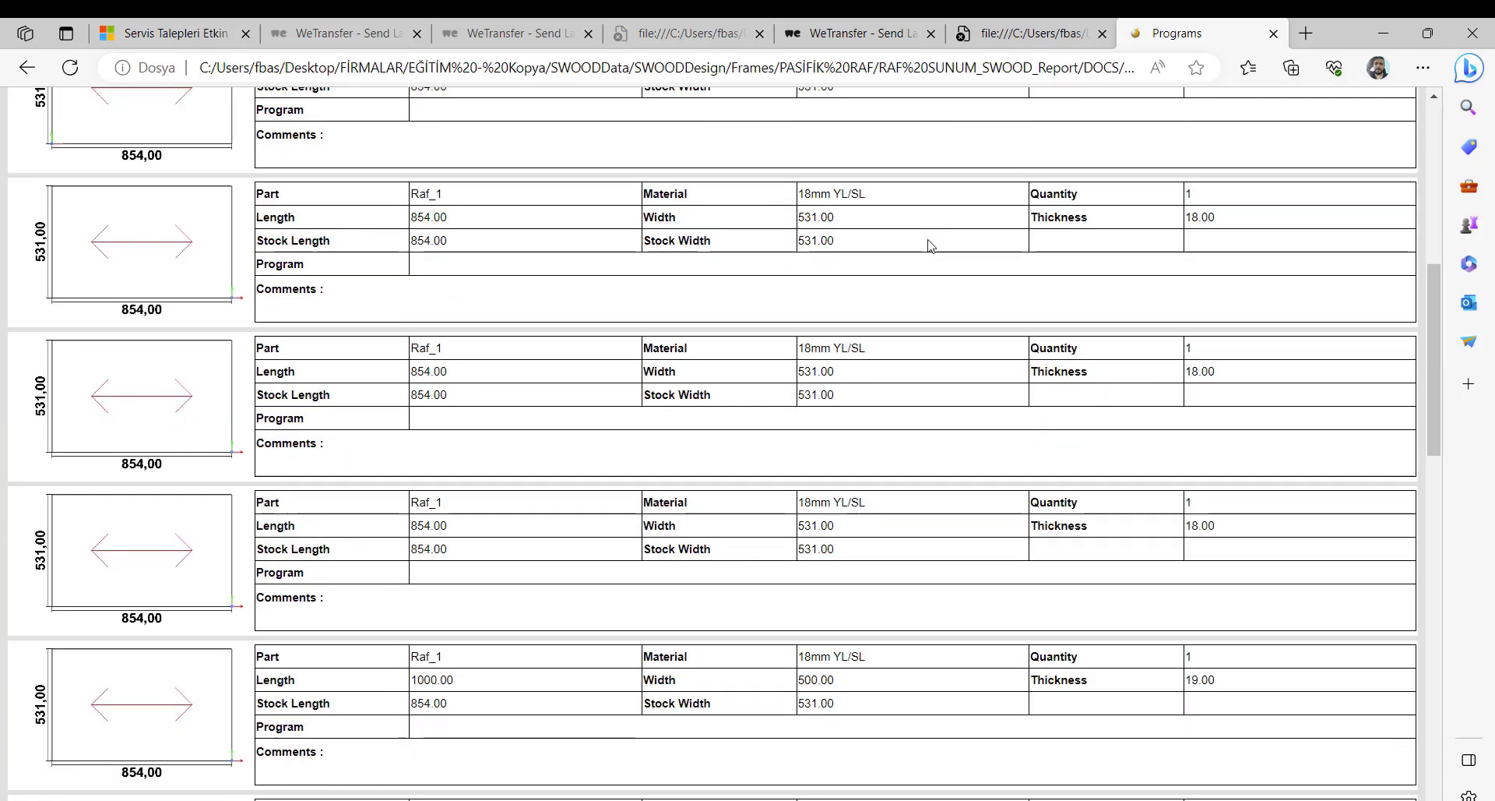
pyautogui.scroll(5, 930, 246)
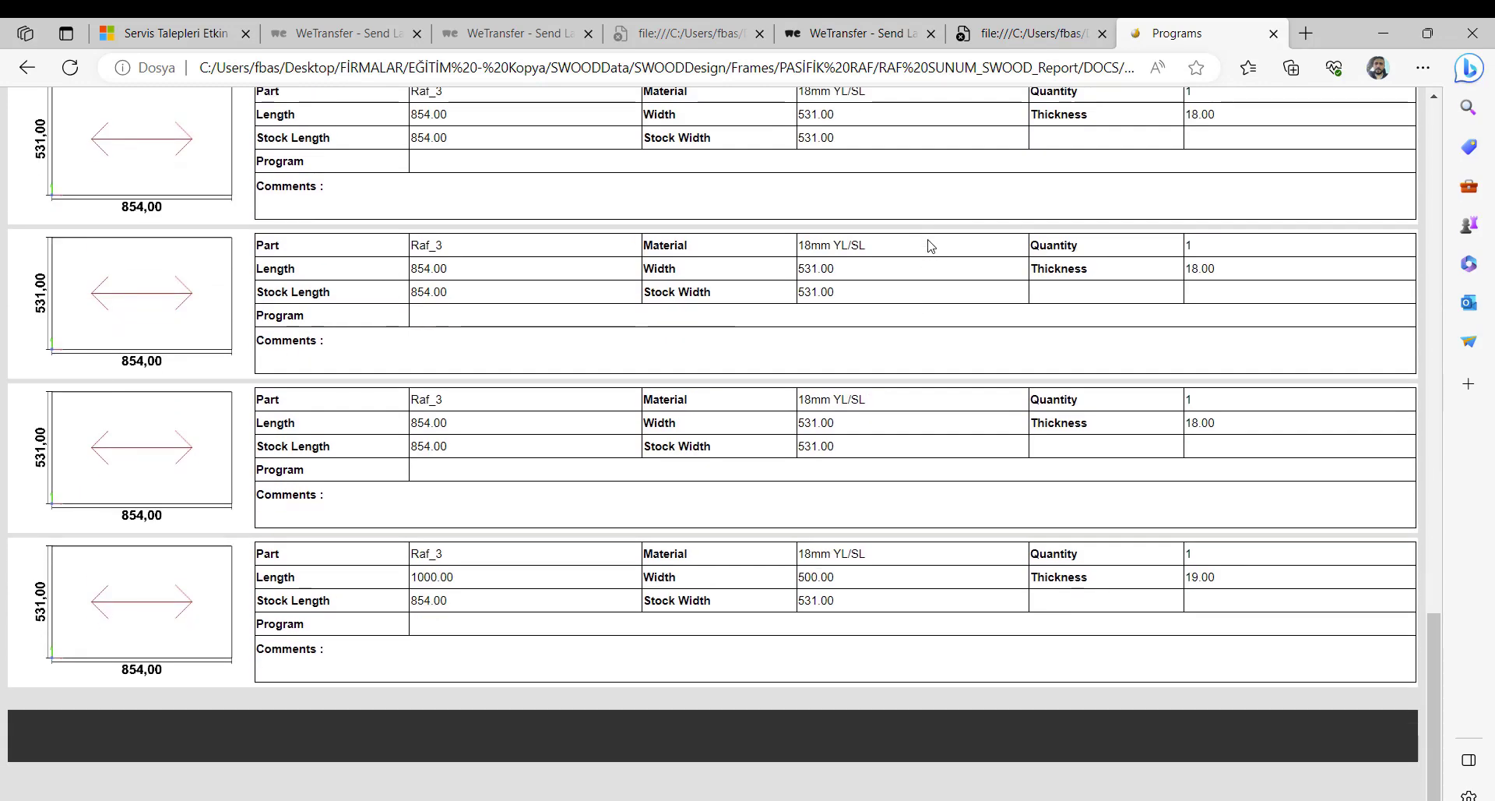
pyautogui.scroll(10, 929, 245)
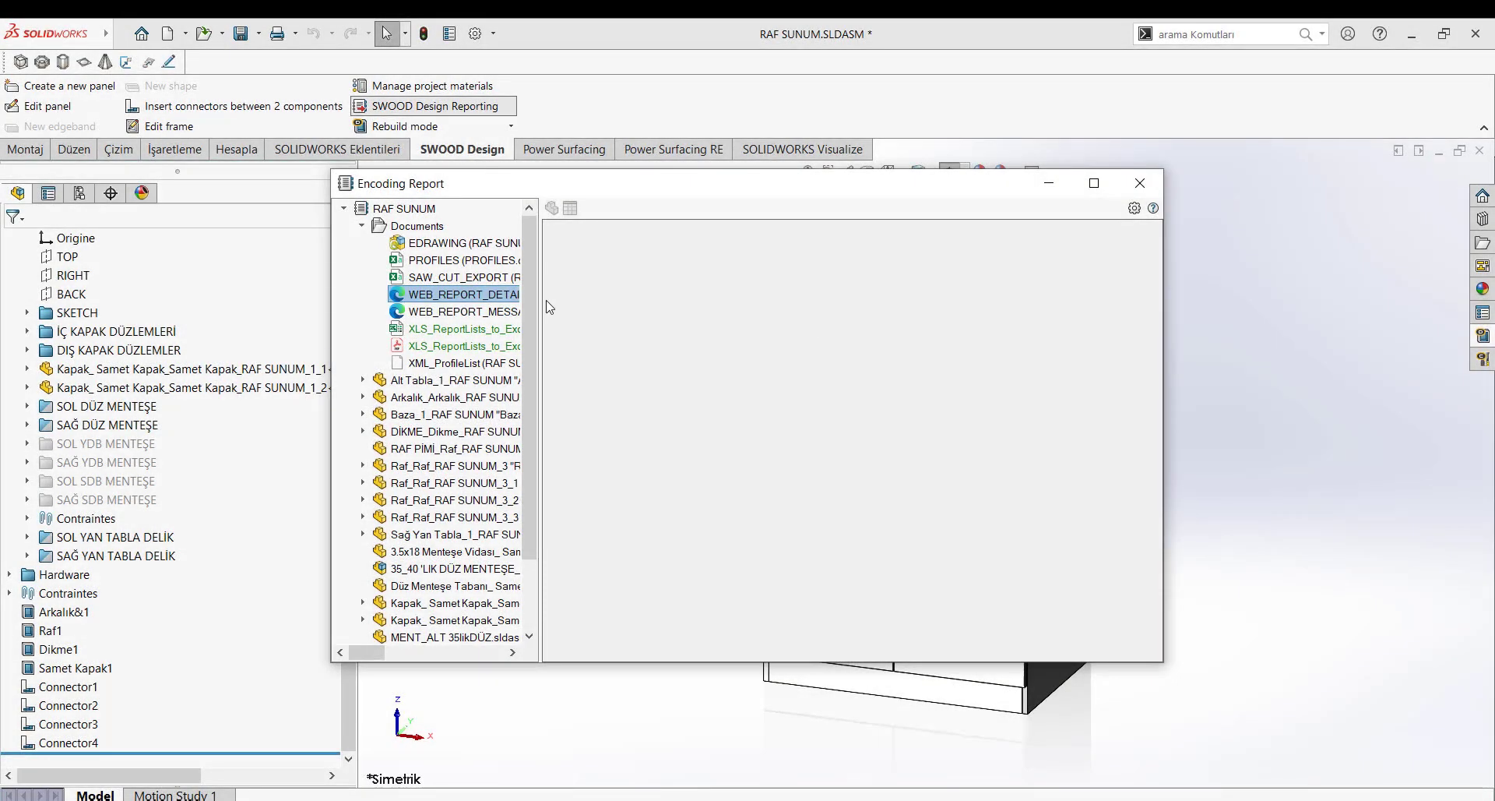
# Step: Switch back to the Encoding Report, open RAF SUNUM_ReportLists_to_Excel.xls in Excel and look over its PARTLIST sheet
pyautogui.click(470, 329)
pyautogui.doubleClick(471, 329)
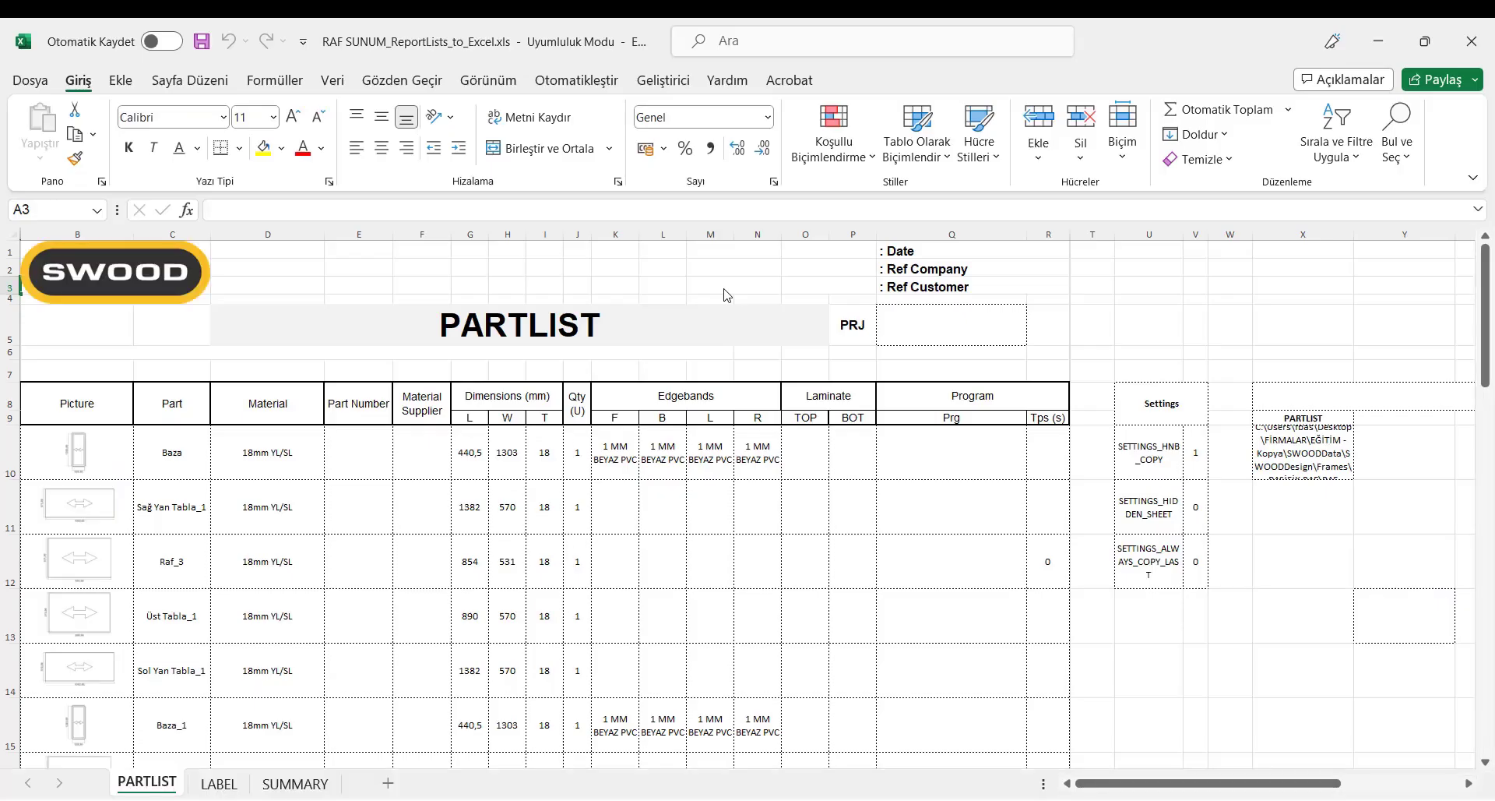
pyautogui.click(364, 206)
pyautogui.scroll(-2, 568, 360)
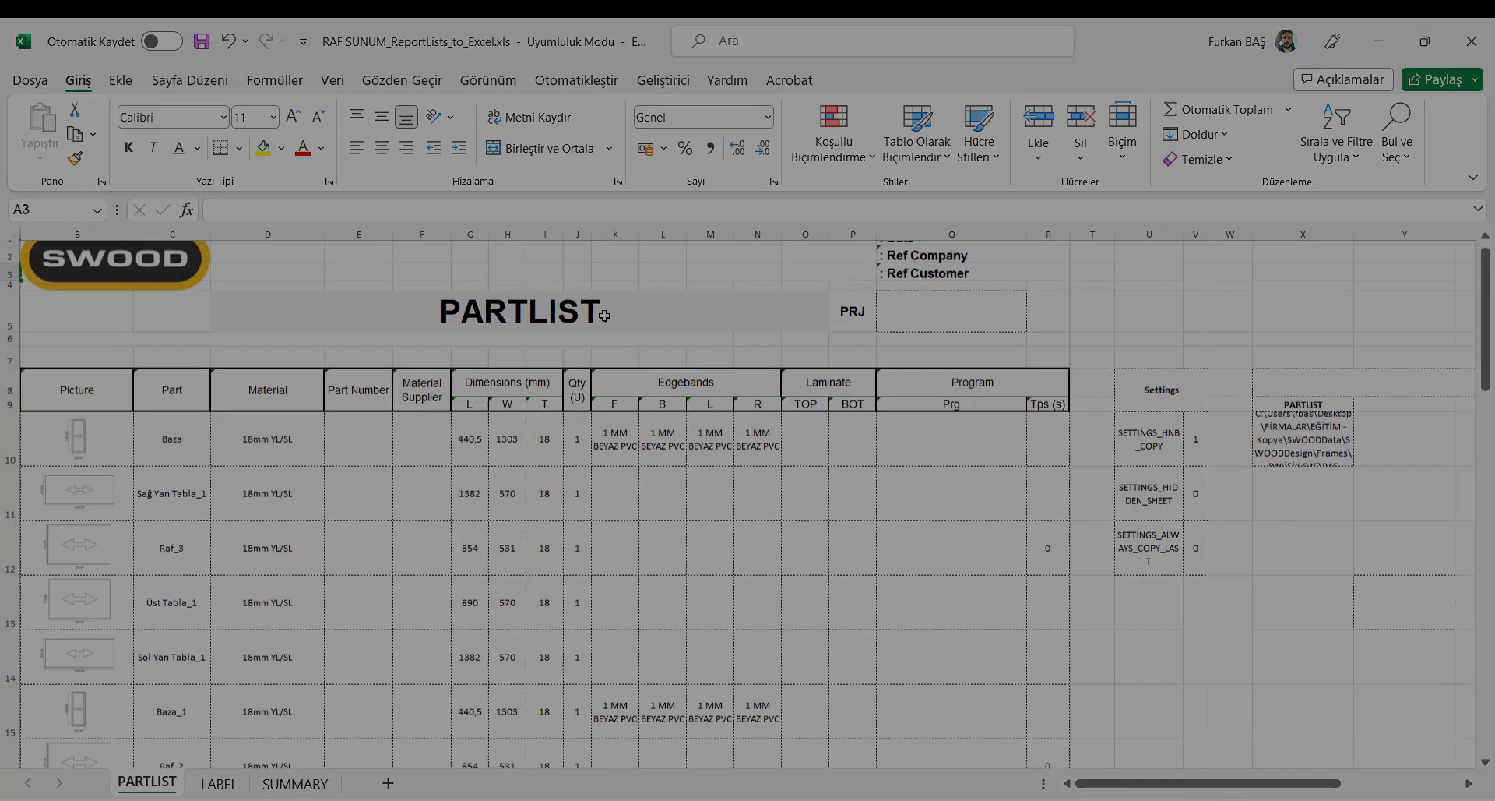